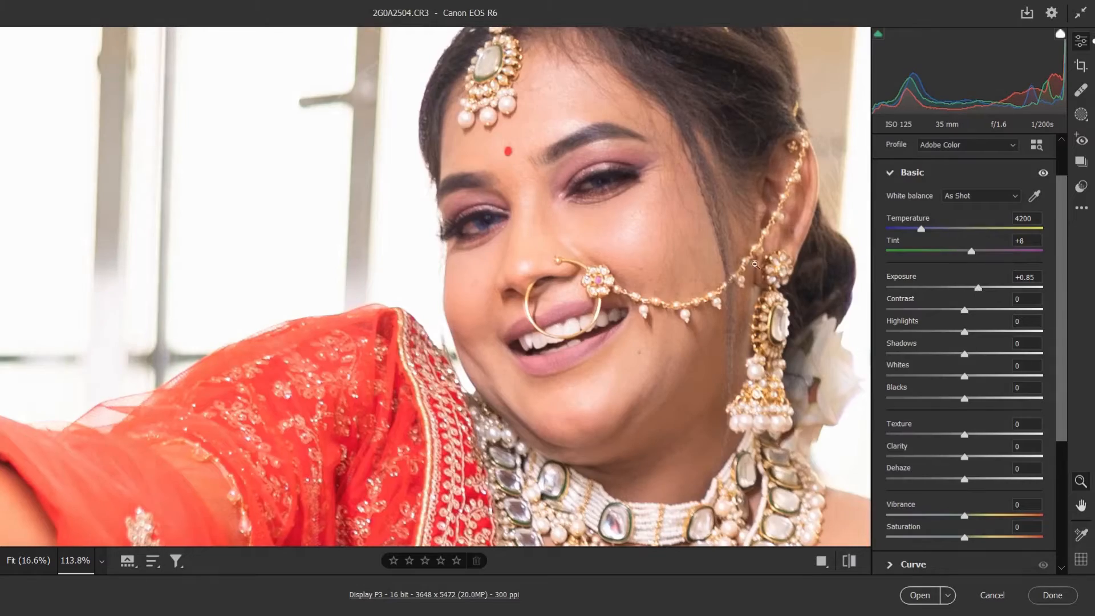
- Set the photo's exposure to +1.05, contrast to -29, highlights to -51, shadows to +27 and blacks to -71
click(716, 259)
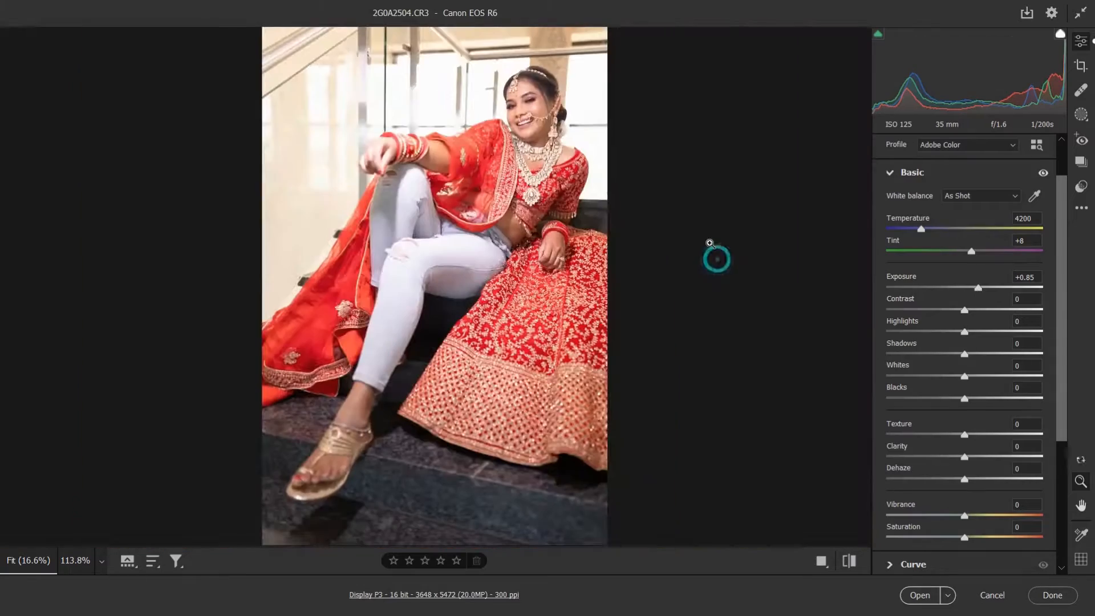
drag(511, 94, 656, 149)
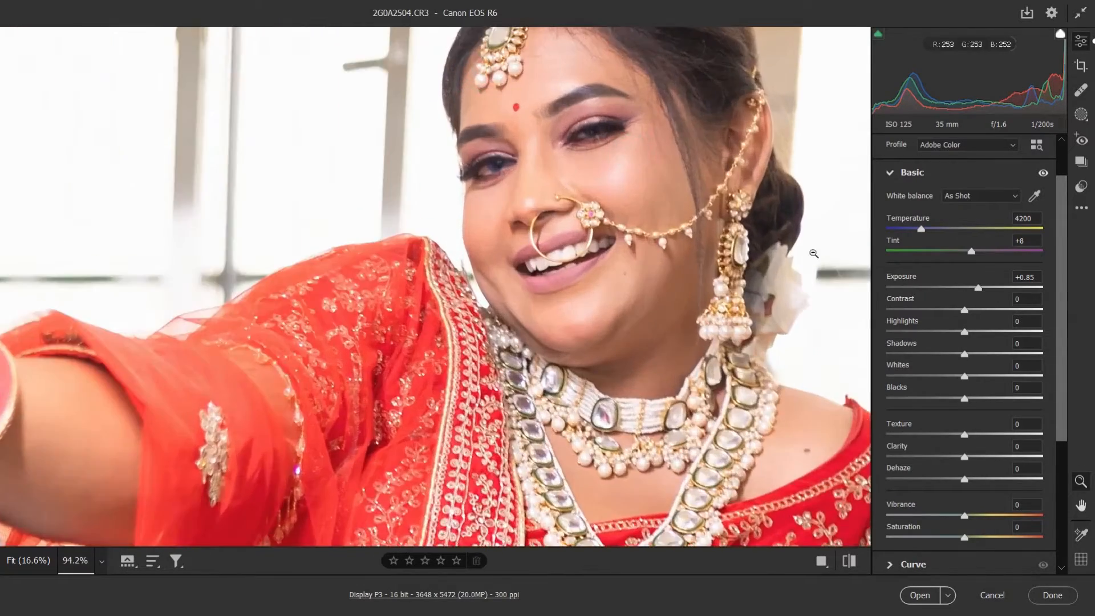
click(656, 149)
drag(978, 289, 985, 353)
drag(964, 399, 911, 403)
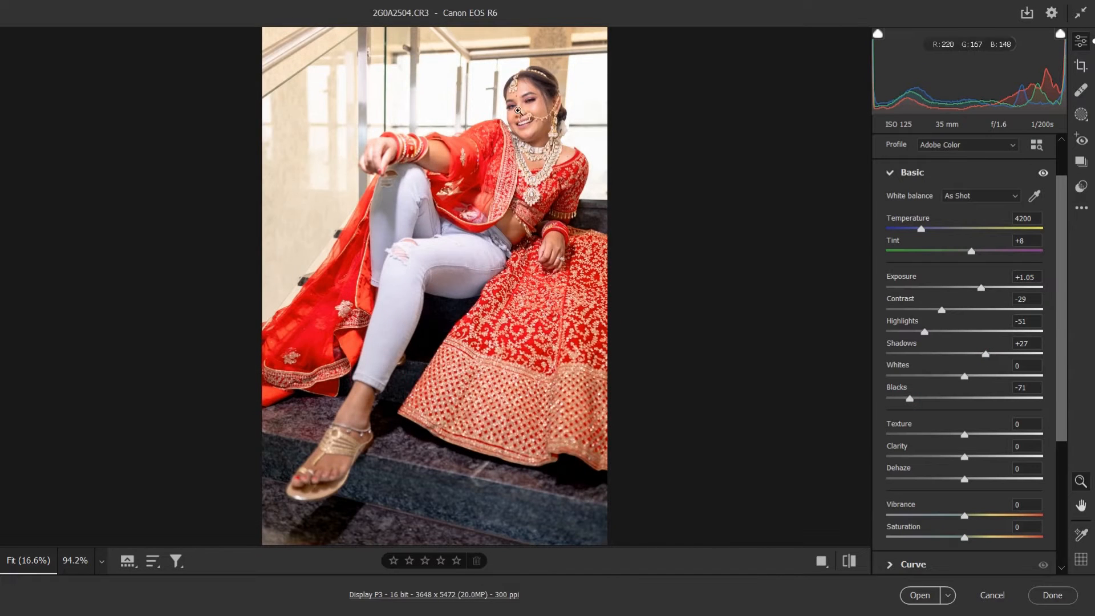
- Set texture to +7, clarity to -9, dehaze to +5, vibrance to +12 and saturation to -6
drag(519, 111, 581, 125)
scroll(581, 125, up, 3)
drag(965, 458, 968, 480)
drag(967, 436, 969, 437)
drag(964, 538, 960, 538)
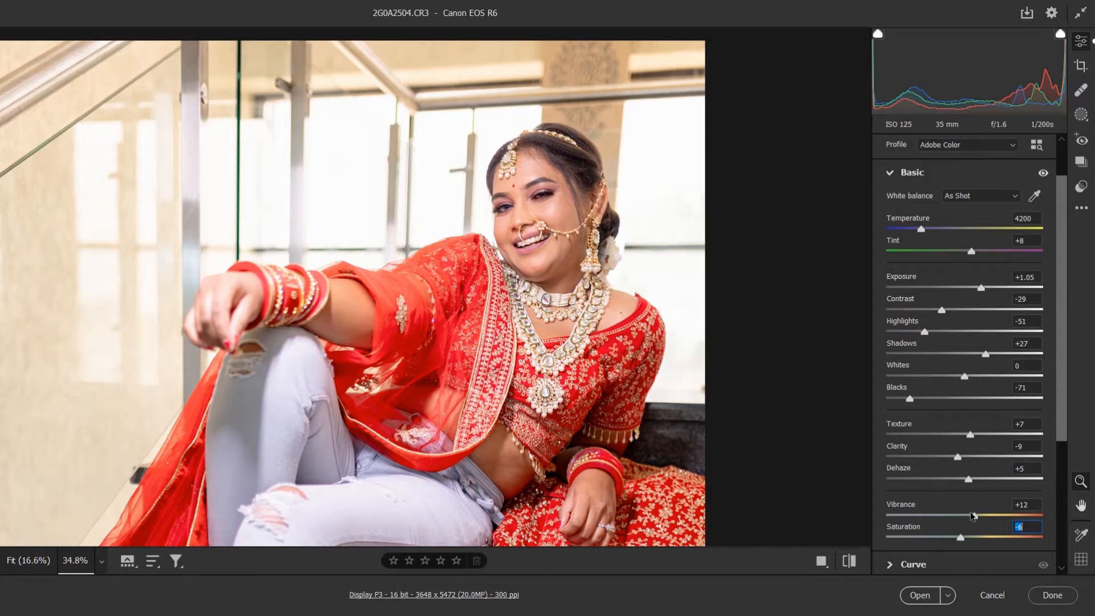
- Lower the oranges and yellows saturation in the HSL Color Mixer and bring up its luminance adjustments
scroll(973, 515, down, 3)
click(944, 449)
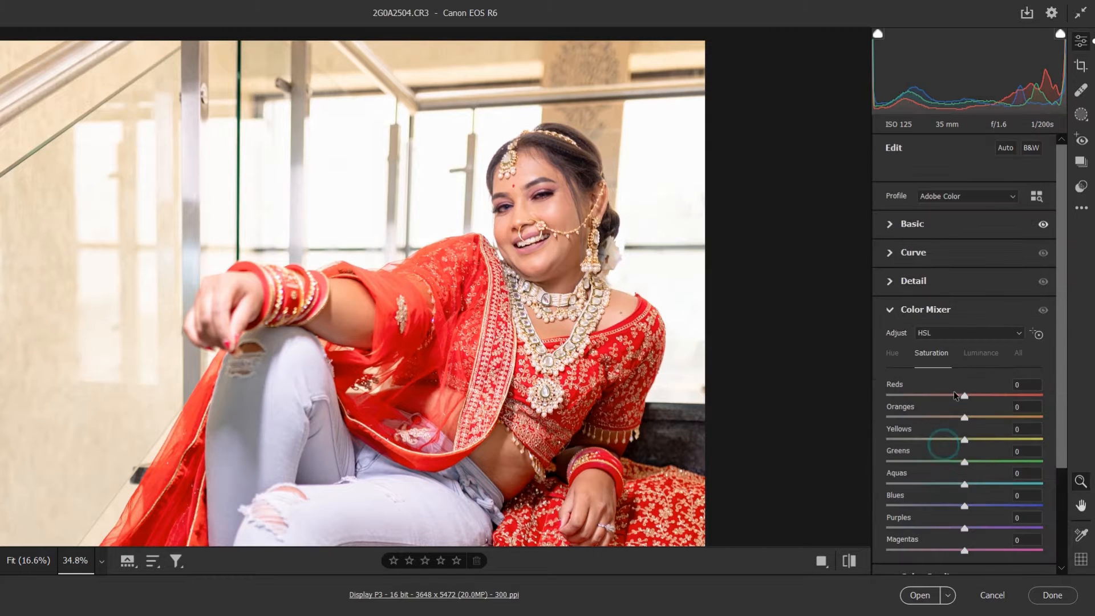
mouse_move(958, 416)
mouse_down()
mouse_move(946, 418)
mouse_move(970, 397)
mouse_move(960, 398)
mouse_move(967, 419)
mouse_move(988, 440)
mouse_move(901, 458)
mouse_move(930, 436)
mouse_up()
click(981, 353)
- Grade the shadows with hue 101, saturation 34 and luminance -71 in Color Grading
scroll(969, 439, down, 3)
click(960, 445)
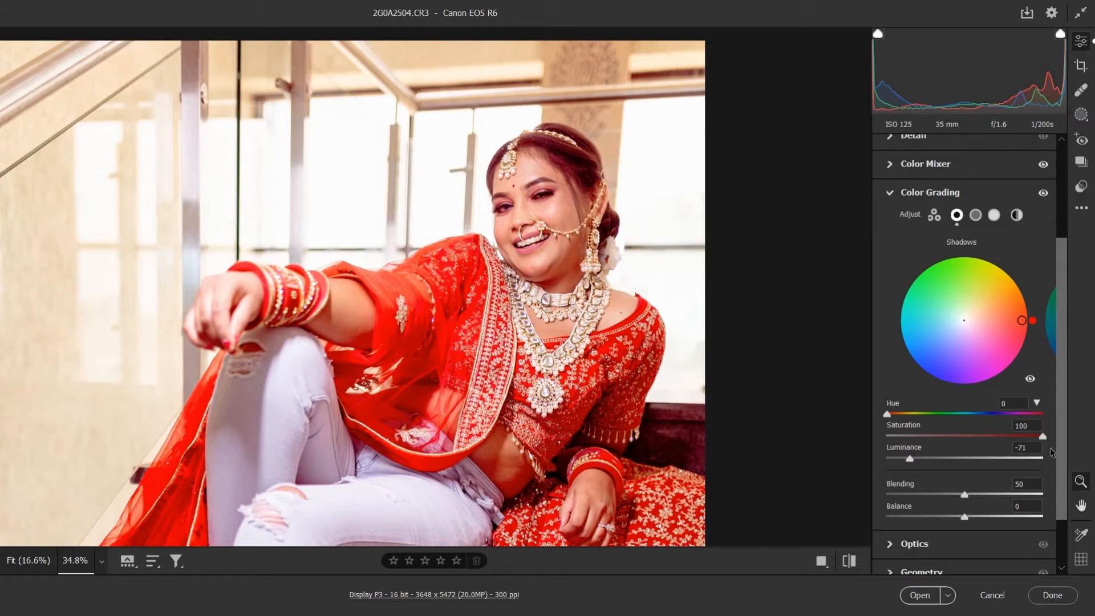
drag(1043, 437, 998, 436)
drag(887, 413, 929, 422)
click(931, 437)
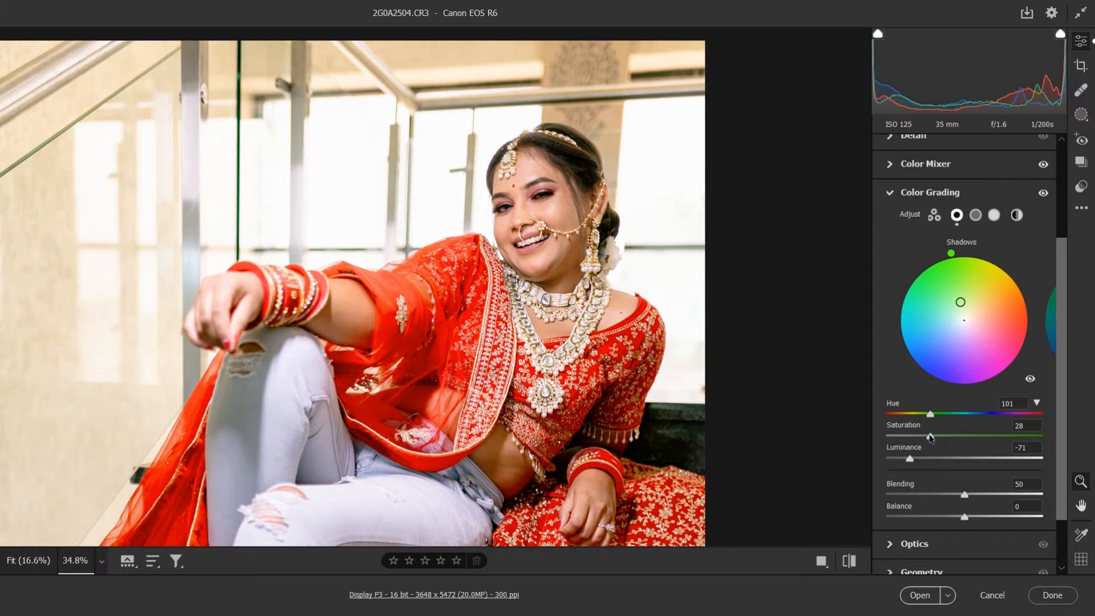
scroll(629, 205, down, 5)
scroll(523, 99, up, 5)
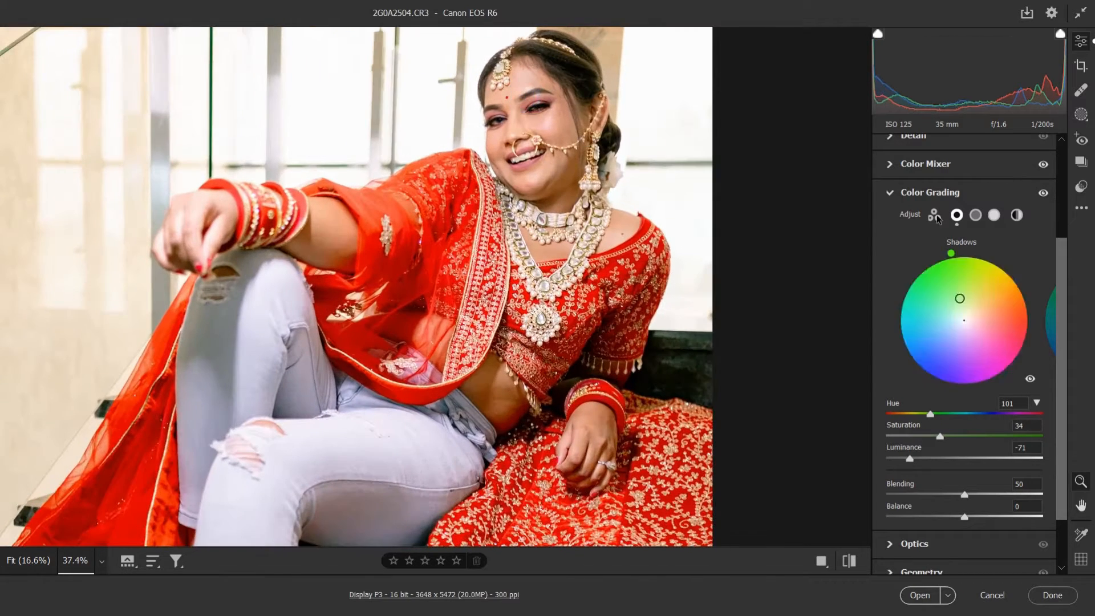
- Grade the midtones with hue 41, saturation 14 and luminance +19
scroll(776, 252, up, 2)
click(975, 215)
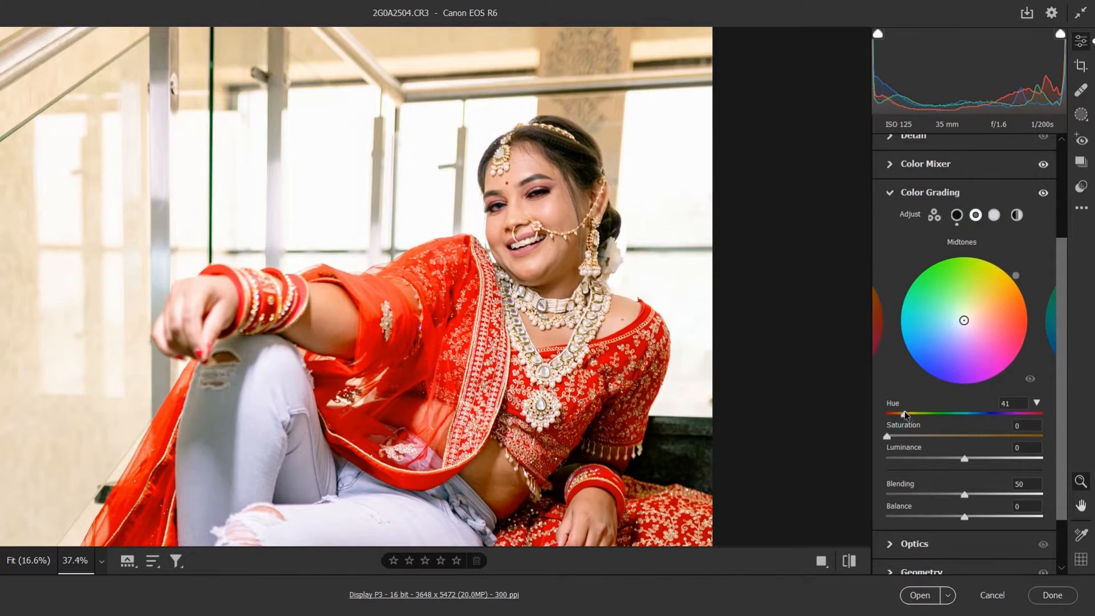
drag(906, 437, 916, 437)
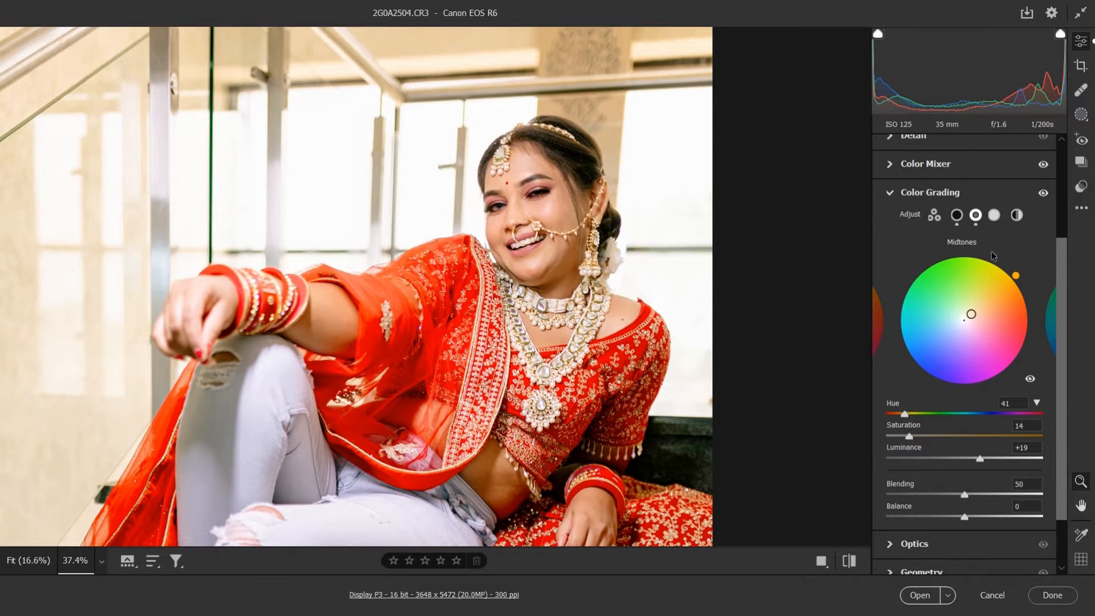
- Grade the highlights with hue 36, saturation 4 and luminance -49
click(994, 215)
drag(967, 459, 927, 463)
click(901, 436)
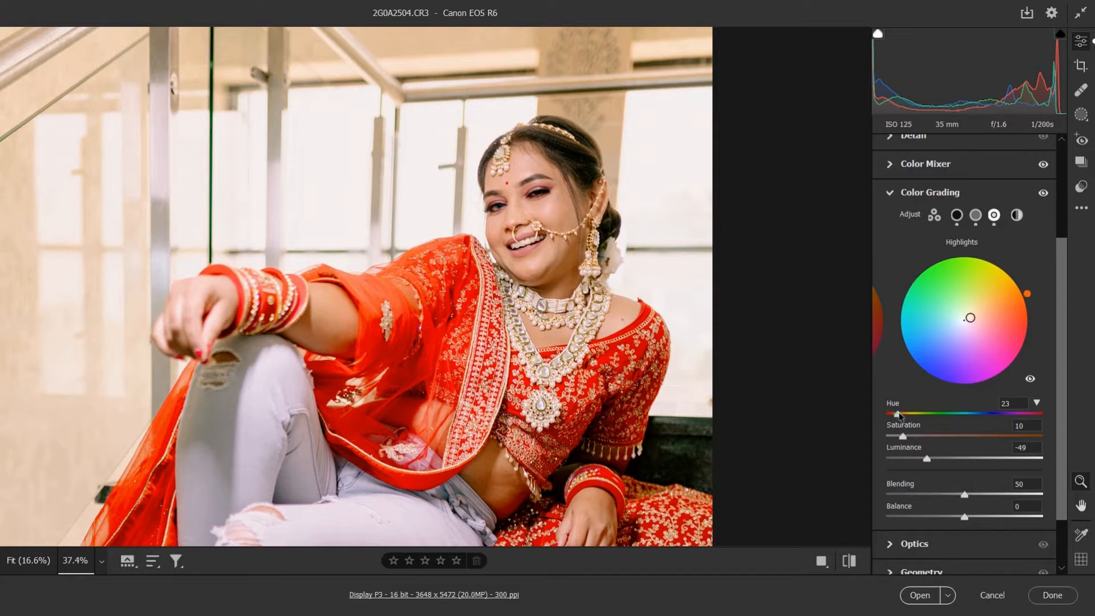
mouse_move(899, 417)
mouse_down()
mouse_move(1045, 429)
mouse_move(1049, 440)
mouse_move(889, 434)
mouse_up()
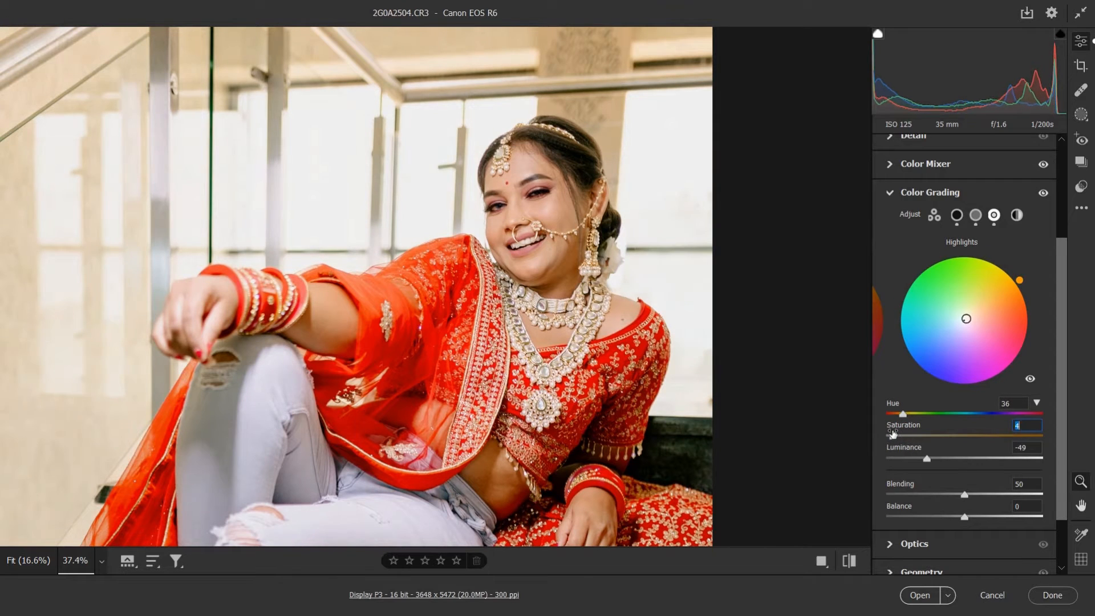
- Raise the Global luminance slightly in Color Grading
click(683, 340)
scroll(513, 100, up, 2)
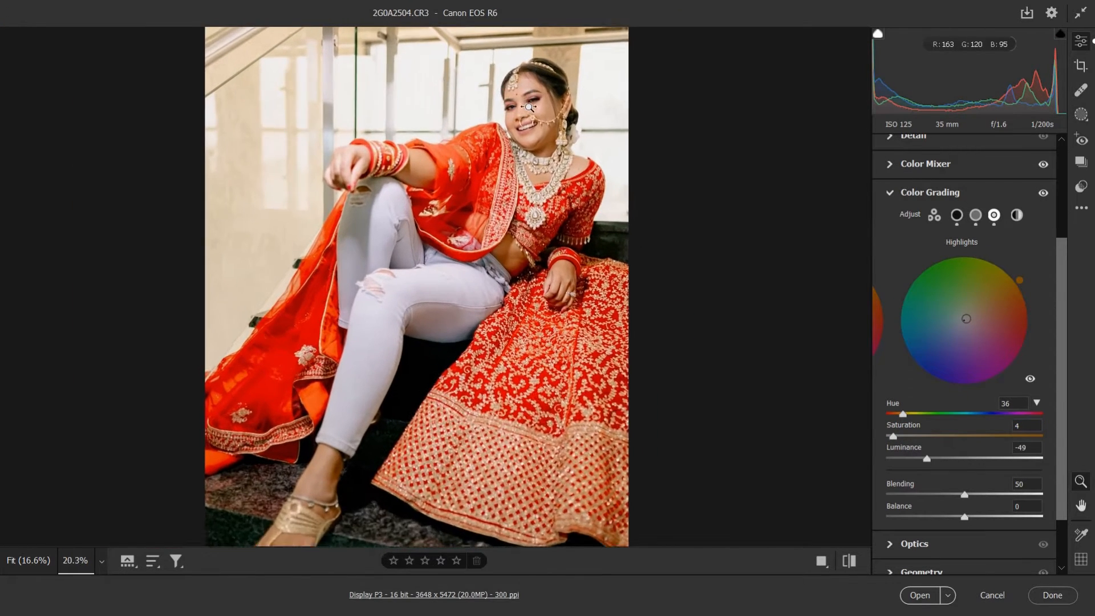
scroll(1013, 306, up, 3)
click(1014, 302)
scroll(1008, 317, down, 3)
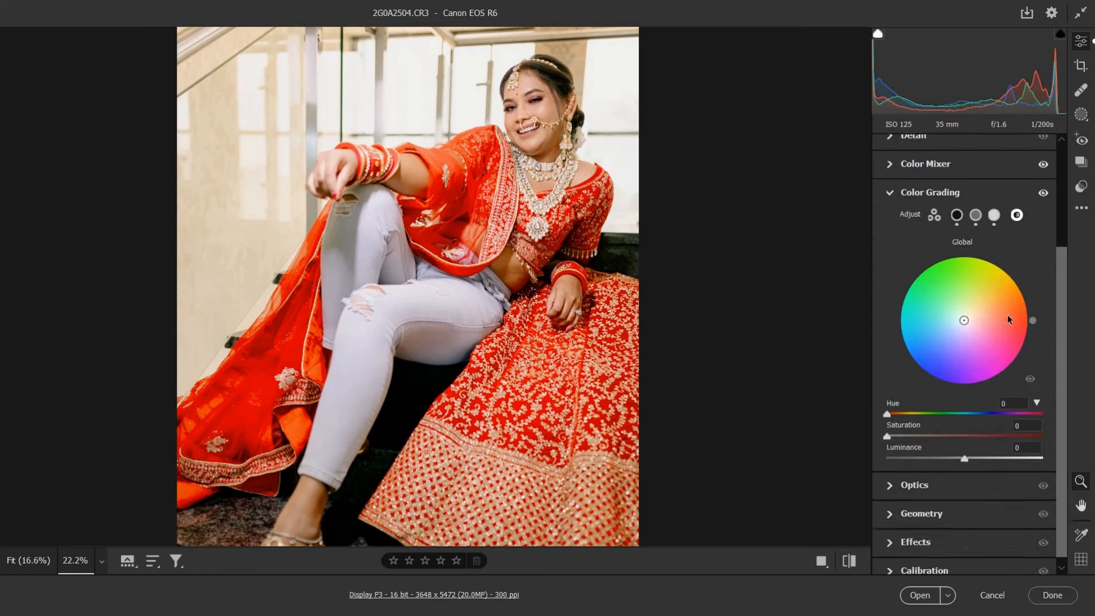
mouse_move(976, 460)
mouse_down()
mouse_move(994, 464)
mouse_move(983, 463)
mouse_up()
- Set the parametric curve to highlights -10, lights +9, darks -4 and shadows -17
scroll(969, 353, up, 8)
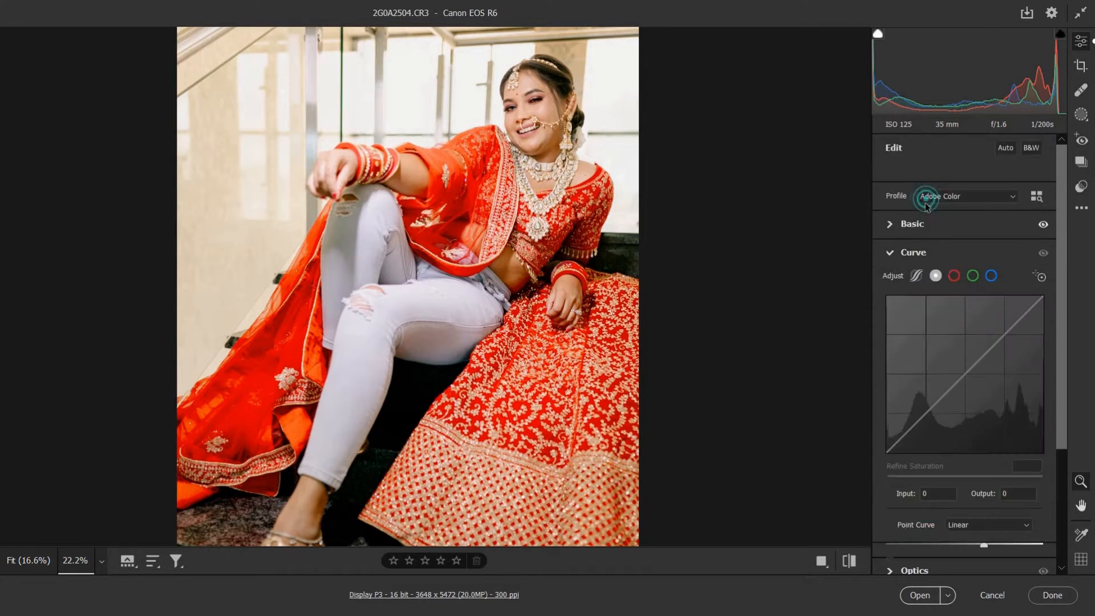
click(916, 276)
scroll(969, 354, down, 3)
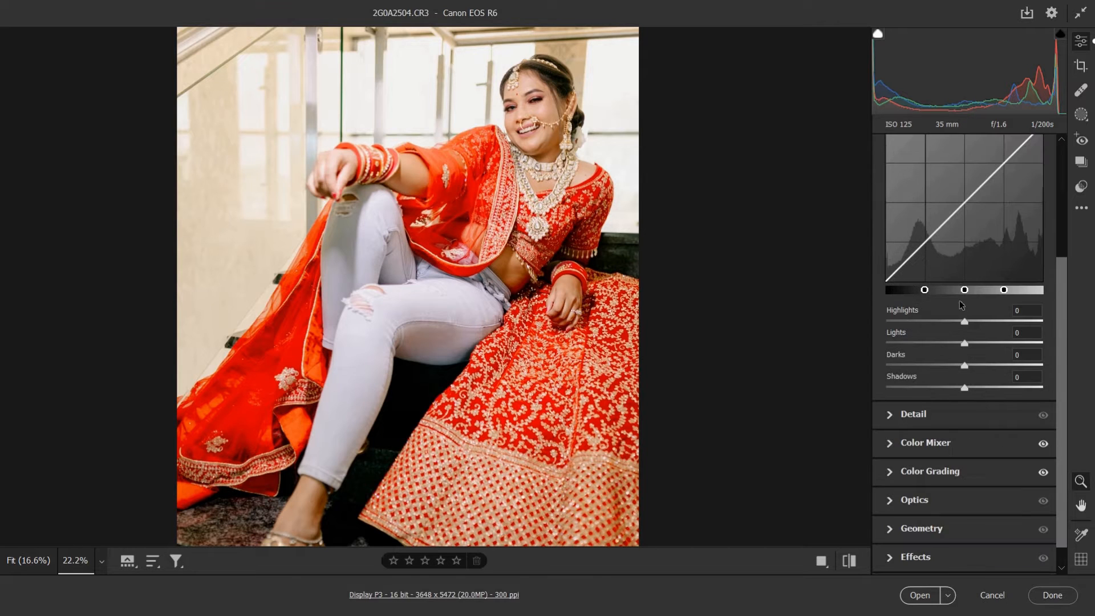
drag(964, 323, 956, 394)
- Calibrate the primaries with green saturation -15, blue saturation +29 and red saturation -9
click(646, 307)
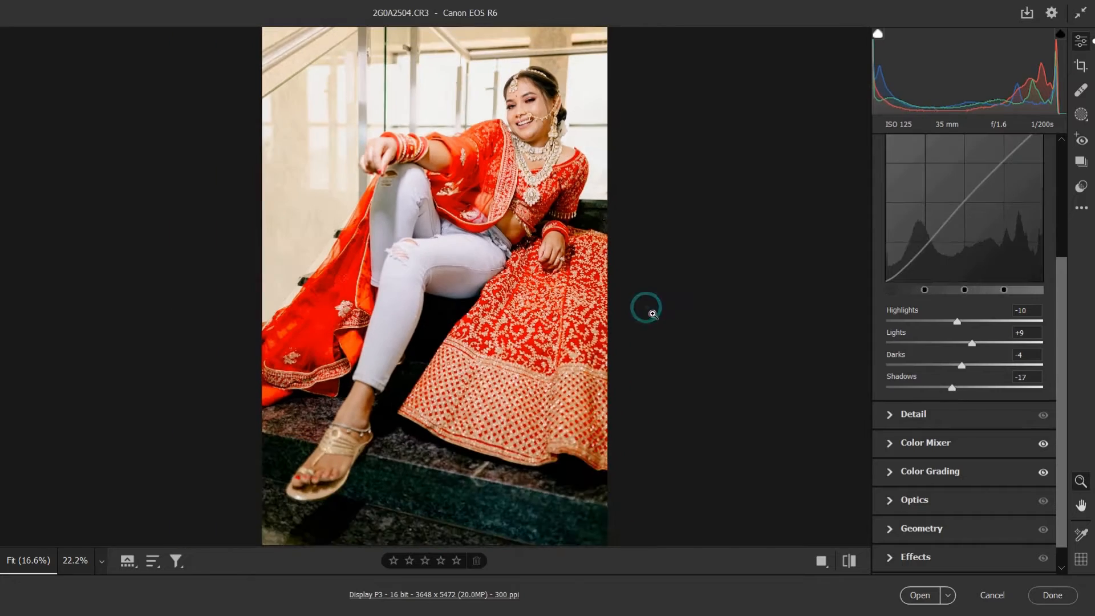
drag(531, 115, 580, 231)
click(580, 230)
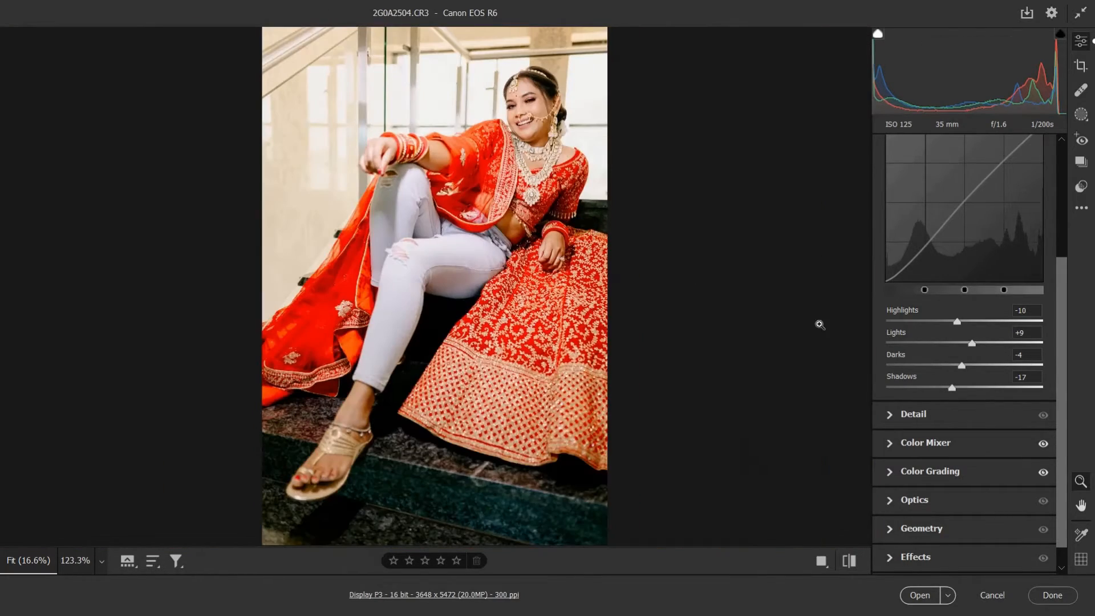
scroll(925, 542, down, 1)
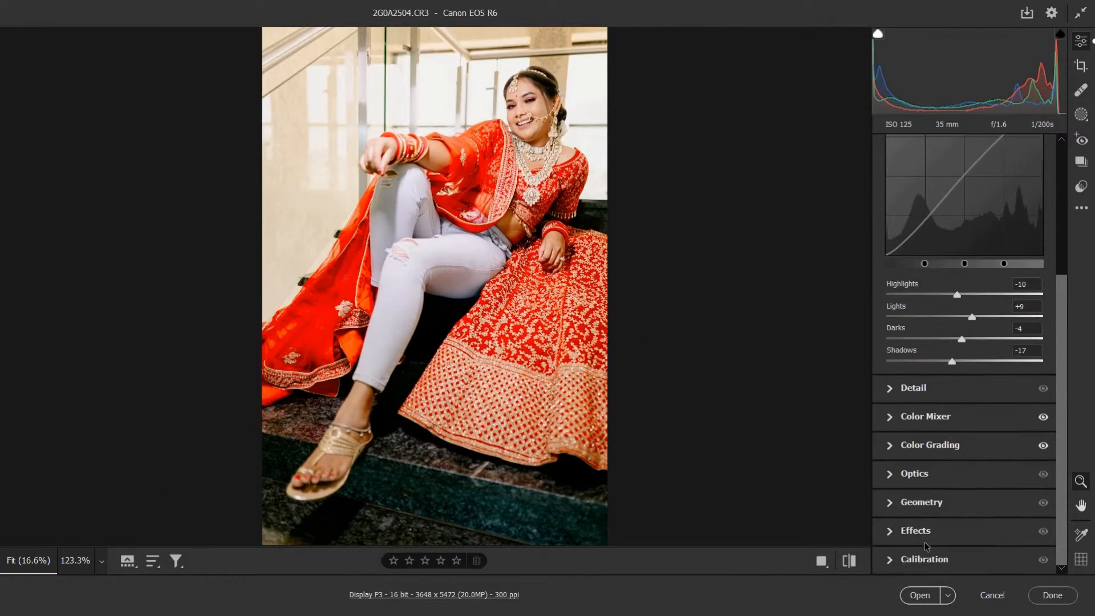
click(922, 562)
mouse_move(975, 498)
mouse_down()
mouse_move(992, 498)
mouse_move(957, 497)
mouse_up()
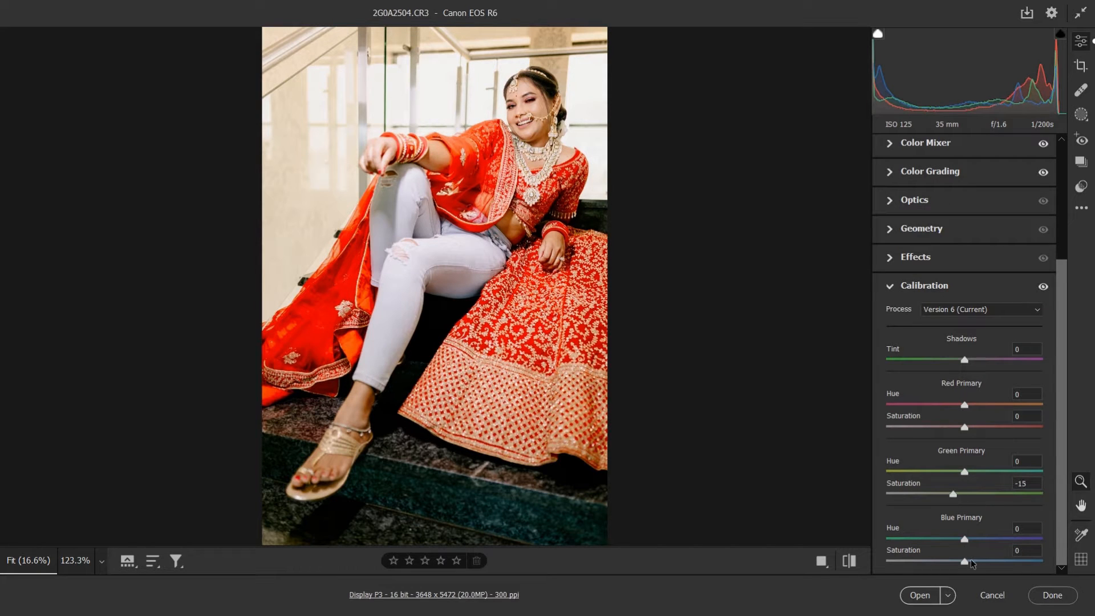
drag(964, 428, 945, 431)
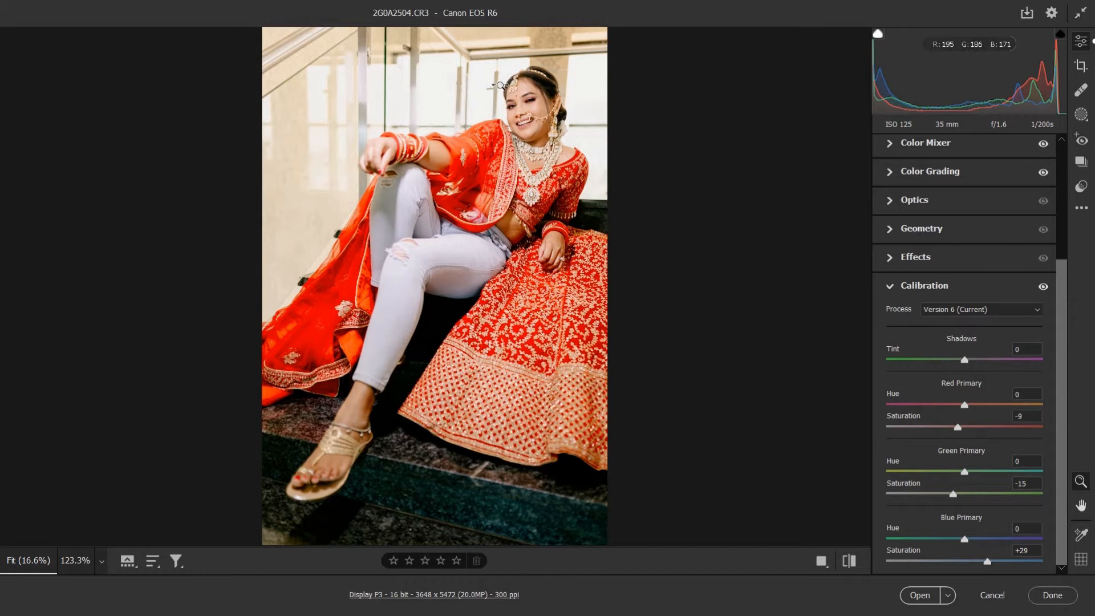
- Nudge the white endpoint of the green channel's point curve slightly inward
scroll(500, 86, up, 4)
scroll(537, 93, up, 2)
scroll(996, 241, up, 2)
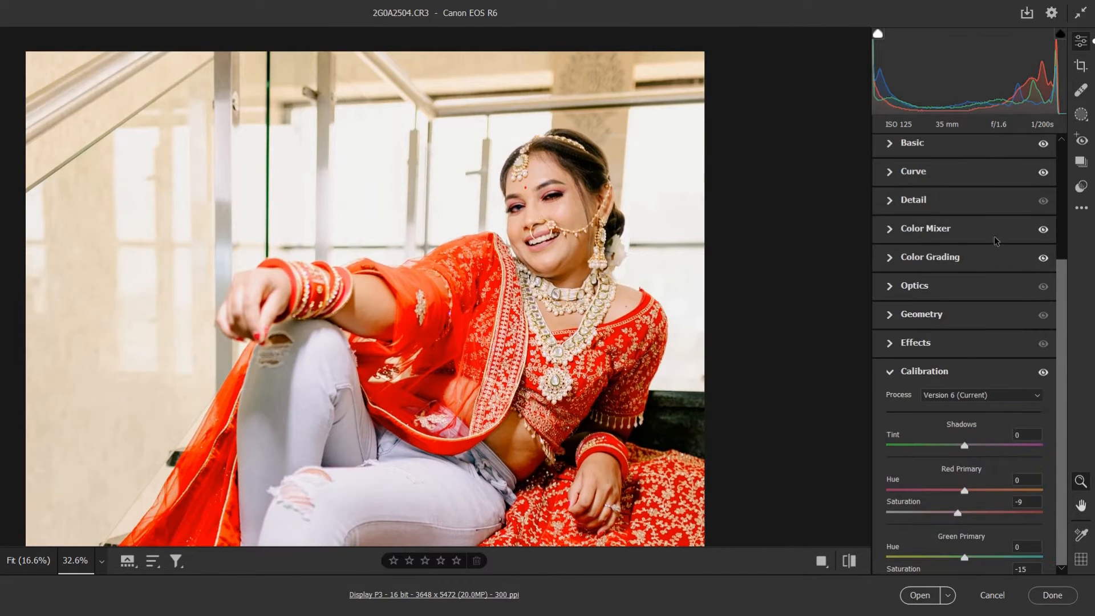
click(920, 172)
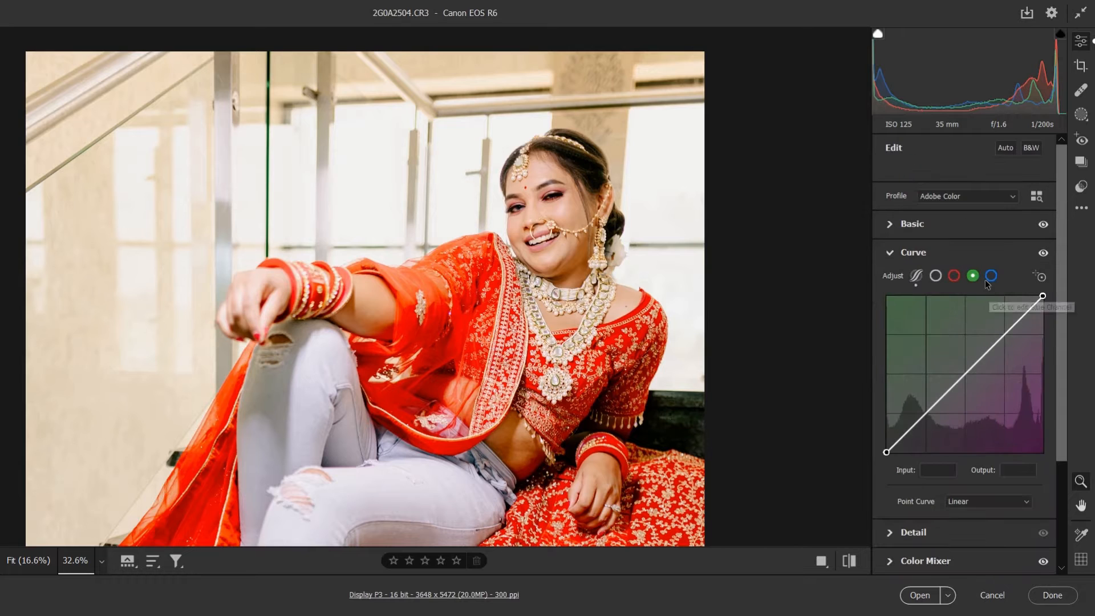
drag(1043, 296, 1041, 296)
- Shape the red channel curve with points mapping input 64 to 69, 128 to 126 and 196 to 191
click(954, 277)
click(925, 409)
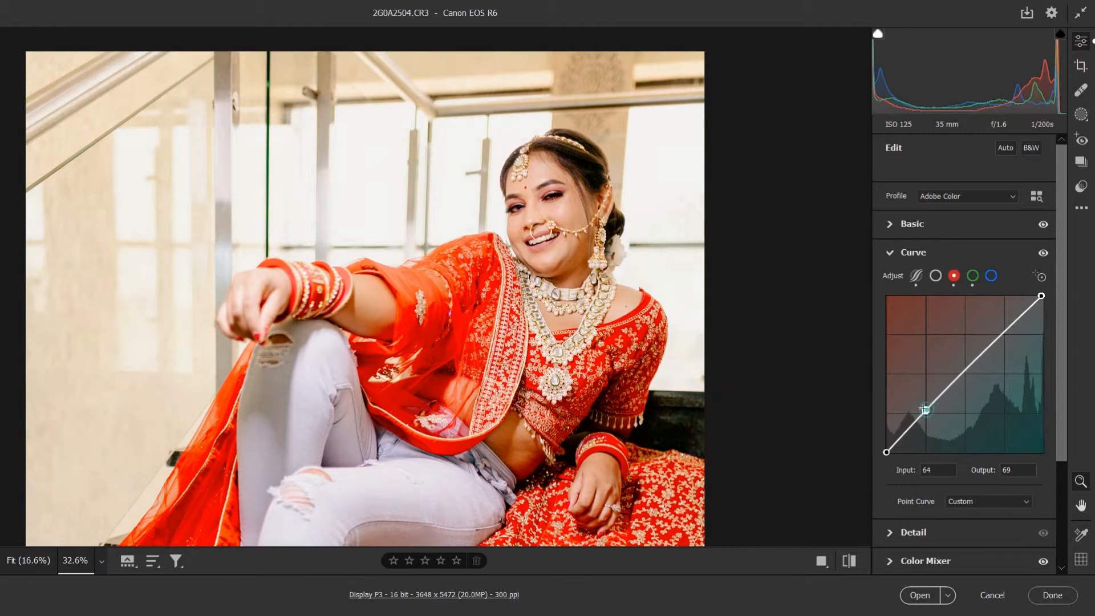
drag(963, 370, 965, 375)
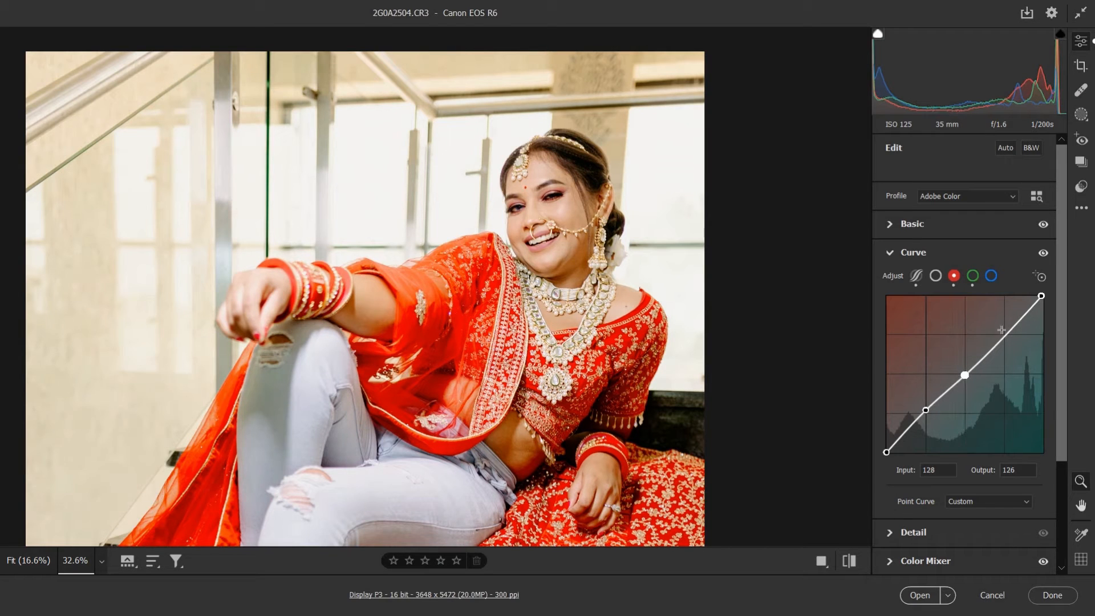
drag(1001, 330, 1007, 335)
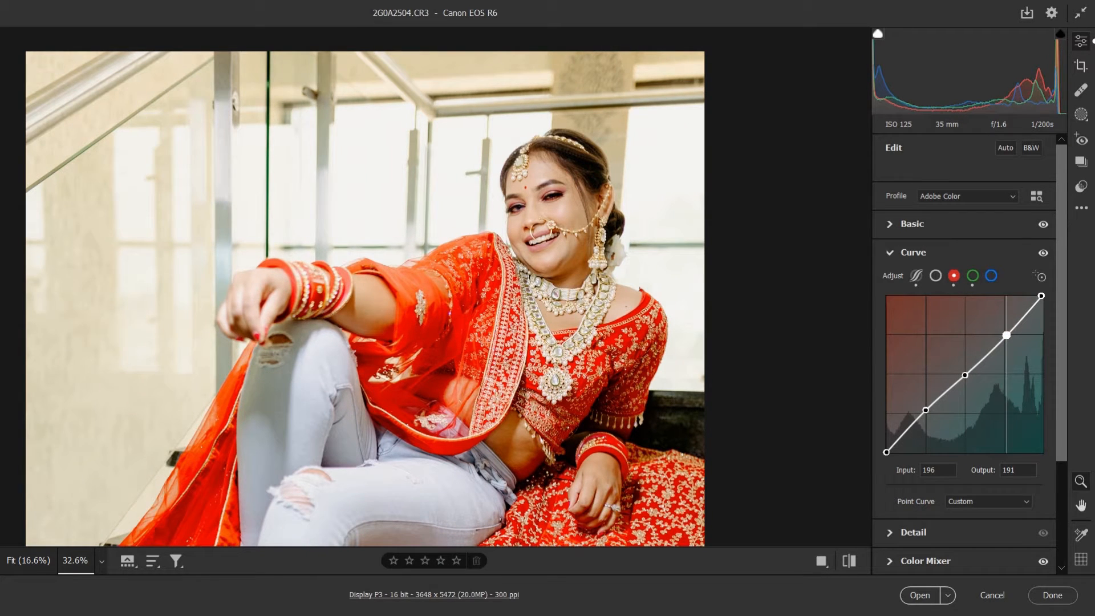
- Refine the red curve's highlight point and lower its shadow point slightly
ctrl+click(1011, 338)
drag(923, 410, 925, 413)
click(654, 309)
click(532, 100)
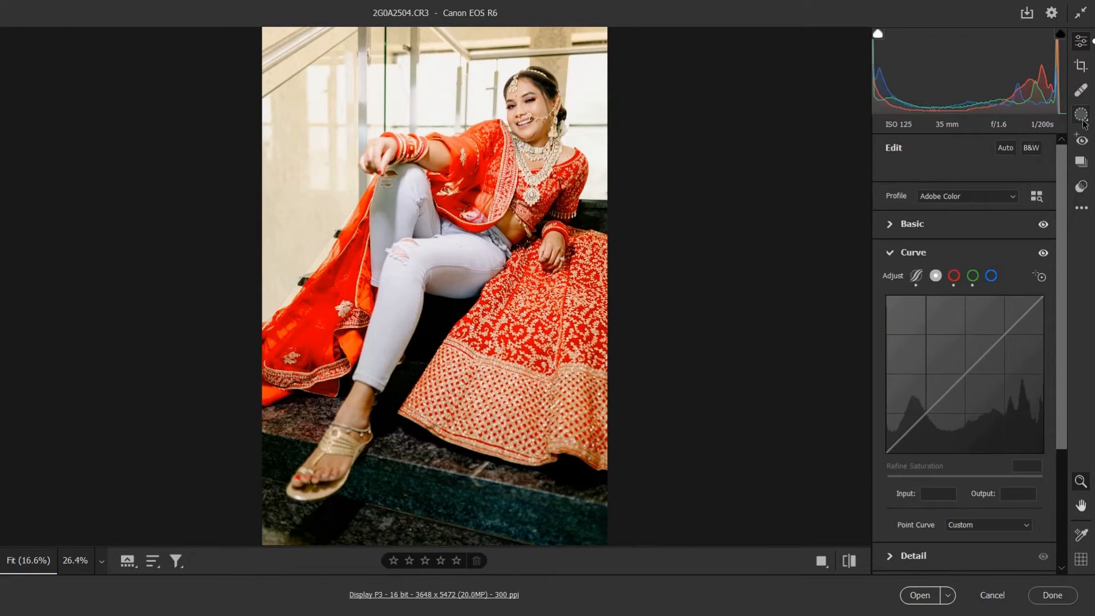
- Create a radial gradient mask with the "glow effect fvt" preset over the bright window beside the bride's hair
click(1081, 114)
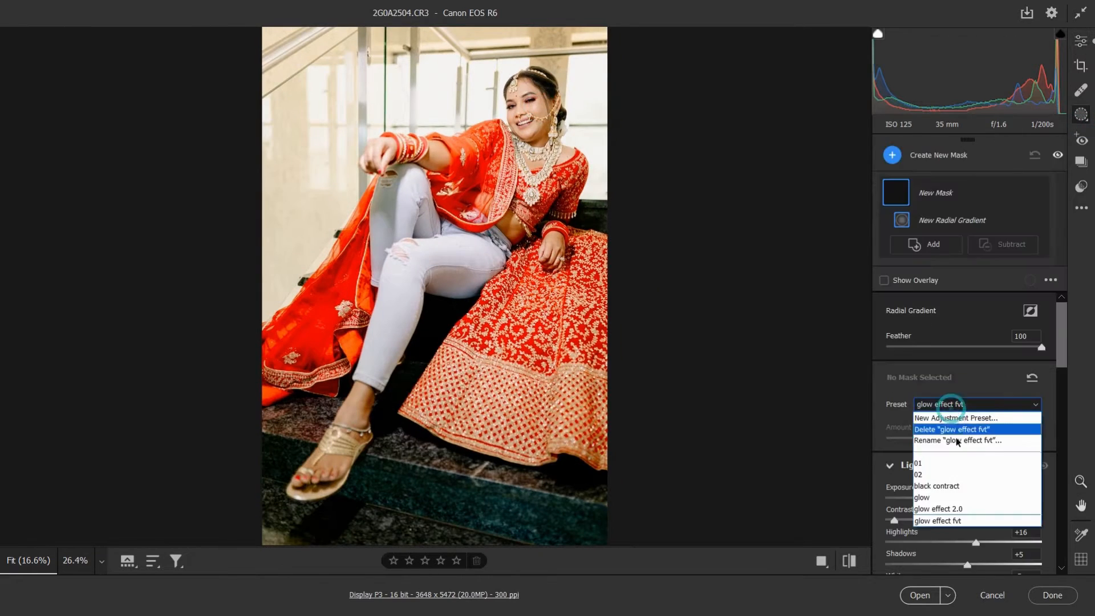
scroll(448, 96, up, 5)
mouse_move(387, 85)
mouse_down()
mouse_move(474, 169)
mouse_move(666, 262)
mouse_up()
drag(677, 175, 547, 180)
mouse_move(508, 177)
mouse_down()
mouse_move(574, 206)
mouse_move(582, 150)
mouse_up()
drag(582, 205, 584, 189)
- Add a second radial gradient to the mask at the photo's right edge, beside the bride's shoulder
key(shift+j)
scroll(585, 189, up, 3)
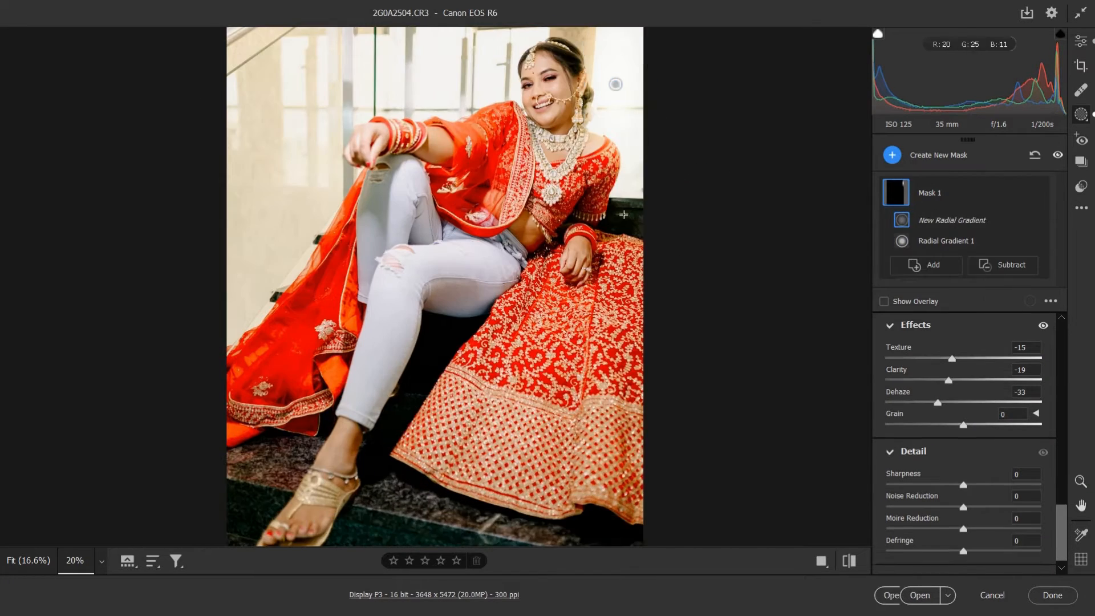
drag(667, 140, 727, 197)
mouse_move(713, 197)
mouse_down()
mouse_move(733, 160)
mouse_move(687, 151)
mouse_up()
mouse_move(653, 137)
mouse_down()
mouse_move(670, 140)
mouse_move(711, 232)
mouse_up()
- Add a third radial gradient to the mask, centred above the photo's top edge over the stair railing
scroll(670, 139, up, 1)
key(shift+j)
drag(411, 129, 557, 208)
mouse_move(474, 146)
mouse_down()
mouse_move(474, 166)
mouse_move(469, 77)
mouse_up()
mouse_move(447, 59)
mouse_down()
mouse_move(496, 217)
mouse_move(581, 140)
mouse_up()
drag(685, 142, 647, 143)
drag(600, 158, 606, 162)
- Add a fourth radial gradient to the mask and place it over the photo's top-right corner
key(shift+j)
drag(722, 127, 828, 188)
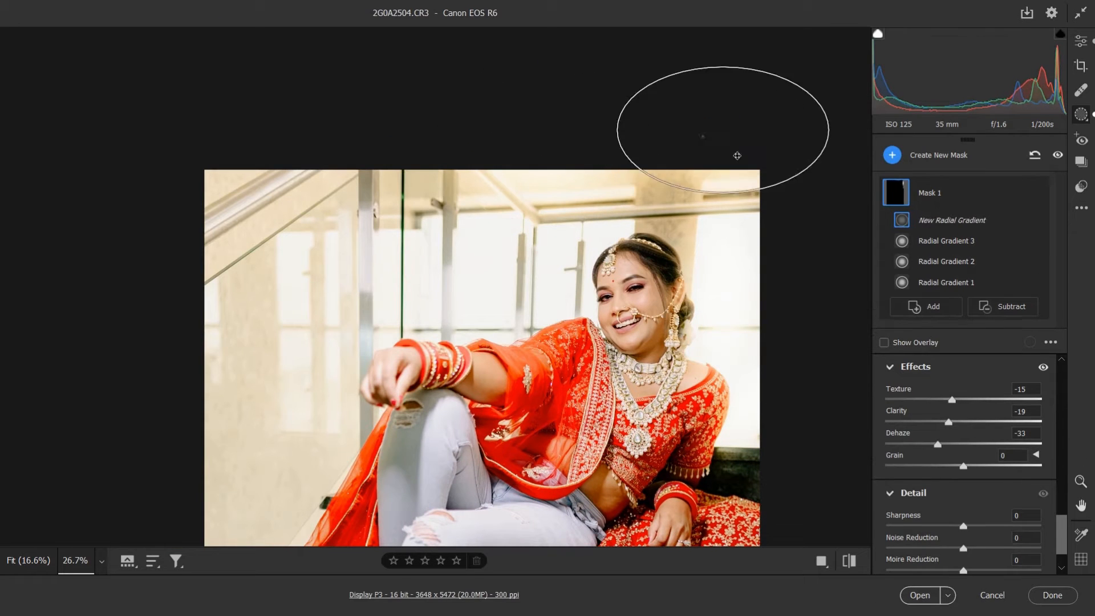
drag(736, 156, 774, 190)
drag(761, 248, 807, 234)
drag(801, 196, 787, 172)
drag(760, 155, 738, 167)
- Reposition and resize the radial gradient above the stair railing so its lower edge sits just over the railing
click(547, 150)
drag(543, 173, 548, 169)
scroll(554, 216, up, 1)
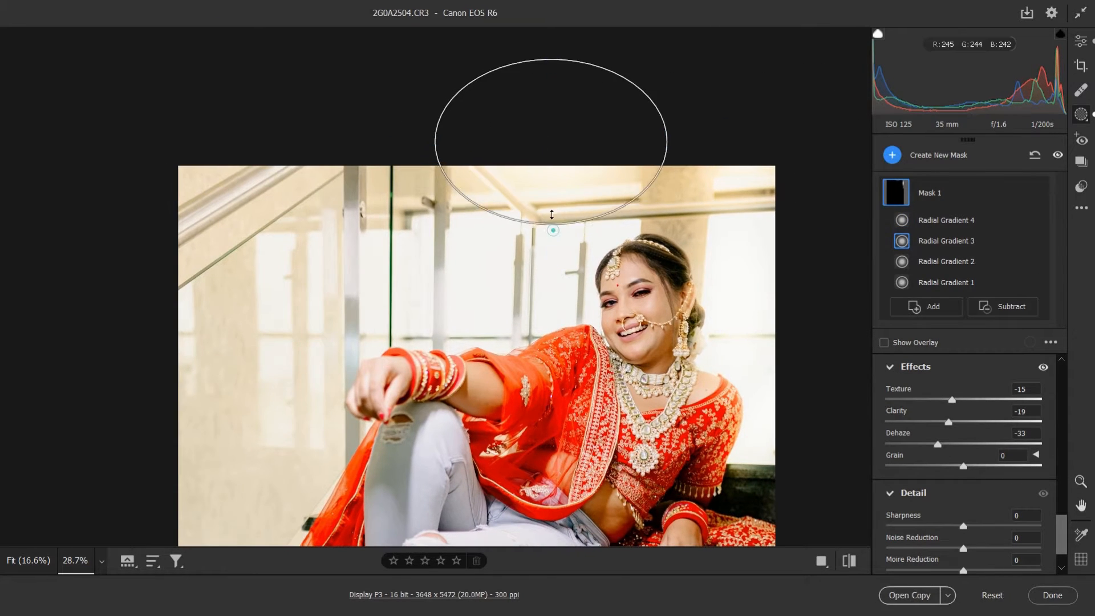
drag(552, 224, 553, 209)
- Add a tall fifth radial gradient over the glass panel on the photo's left side and set the mask amount to 61
key(shift+j)
drag(330, 78, 432, 320)
drag(381, 234, 293, 371)
drag(292, 216, 294, 192)
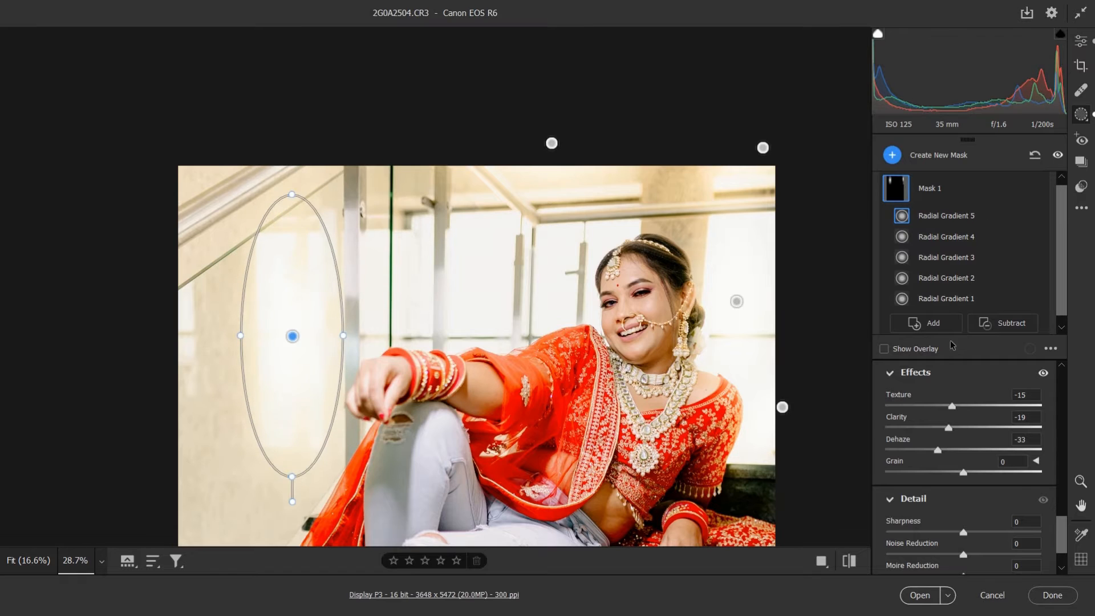
scroll(934, 463, up, 5)
scroll(556, 416, down, 3)
- Create a second mask with a "glow effect fvt" radial gradient over the lower right part of the red skirt
click(896, 156)
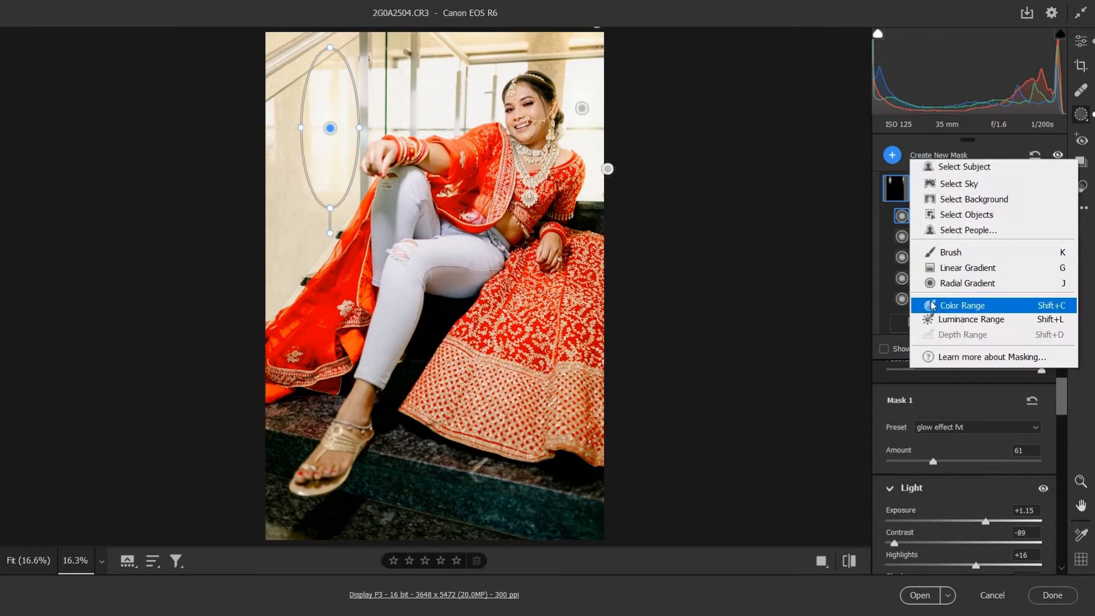
click(965, 283)
drag(335, 322, 695, 522)
mouse_move(578, 424)
mouse_down()
mouse_move(619, 399)
mouse_move(620, 409)
mouse_up()
- Add a large tilted radial gradient to the second mask, reaching over the red dupatta from the photo's lower left
drag(9, 279, 368, 468)
drag(188, 494, 240, 485)
drag(358, 288, 390, 249)
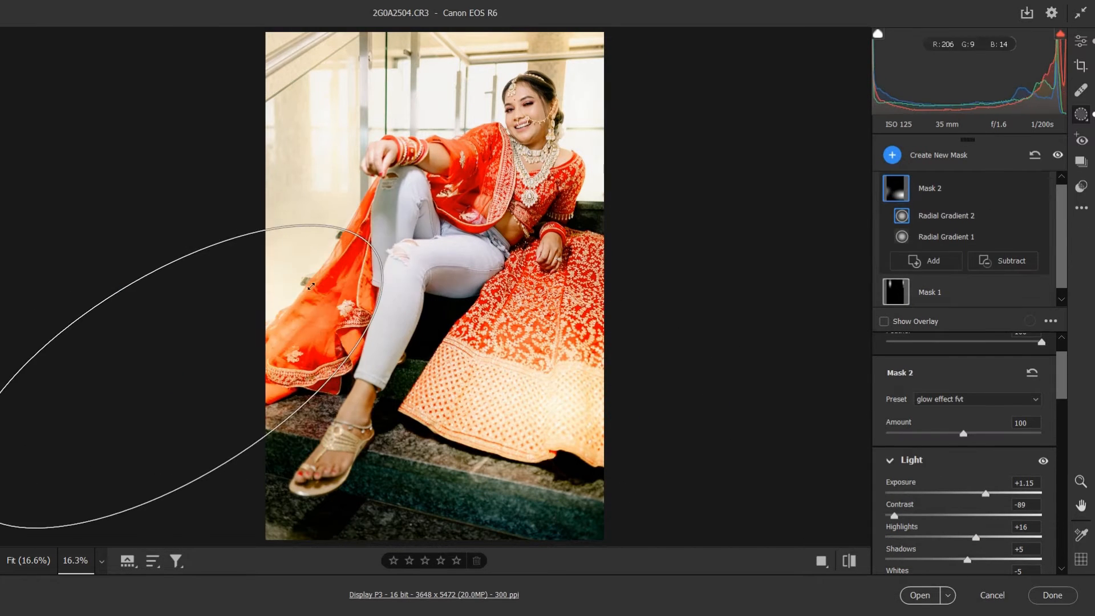
drag(177, 376, 162, 398)
- Reduce the second mask's amount and return to the general edit settings for a close view of the face
drag(963, 433, 911, 434)
scroll(544, 399, down, 2)
click(1081, 41)
scroll(516, 165, up, 10)
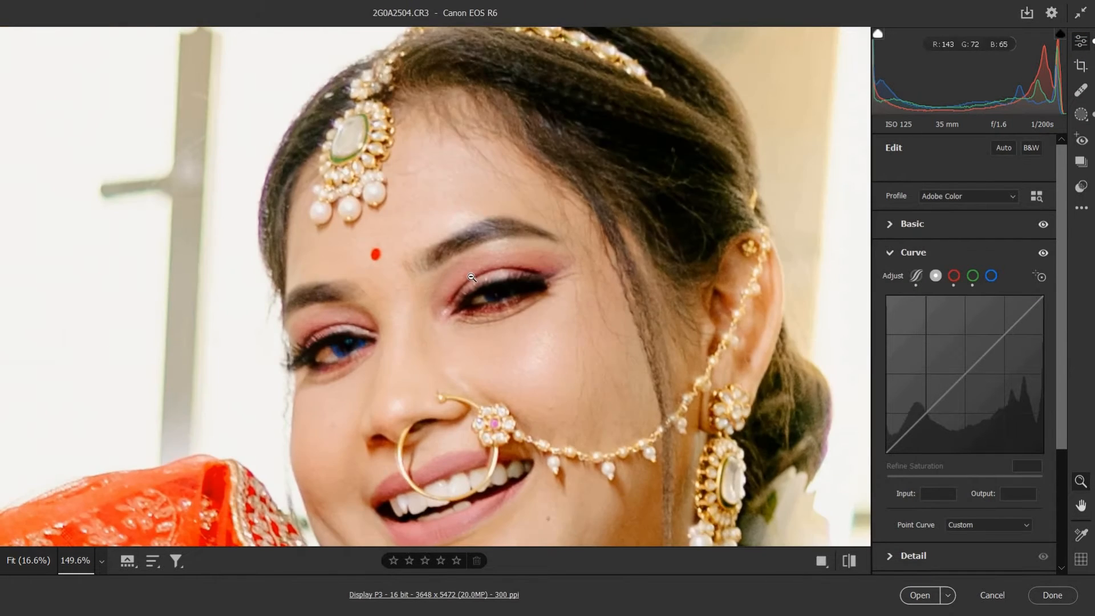
- Raise the greens saturation to +55 in the HSL color mixer
click(516, 165)
click(941, 253)
click(944, 311)
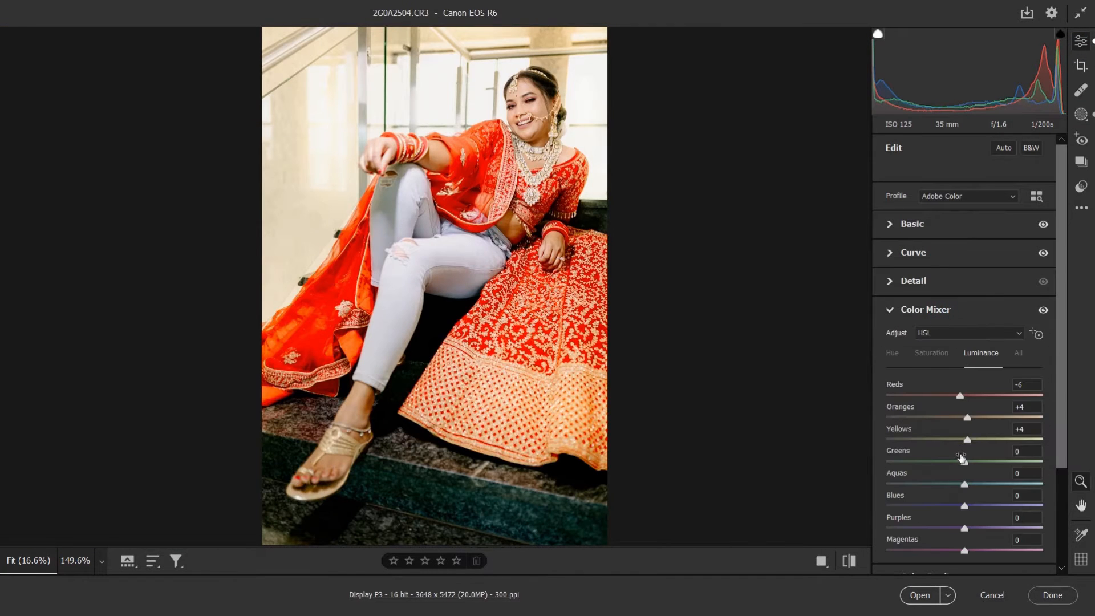
click(942, 334)
click(941, 344)
click(931, 353)
drag(953, 458, 1007, 460)
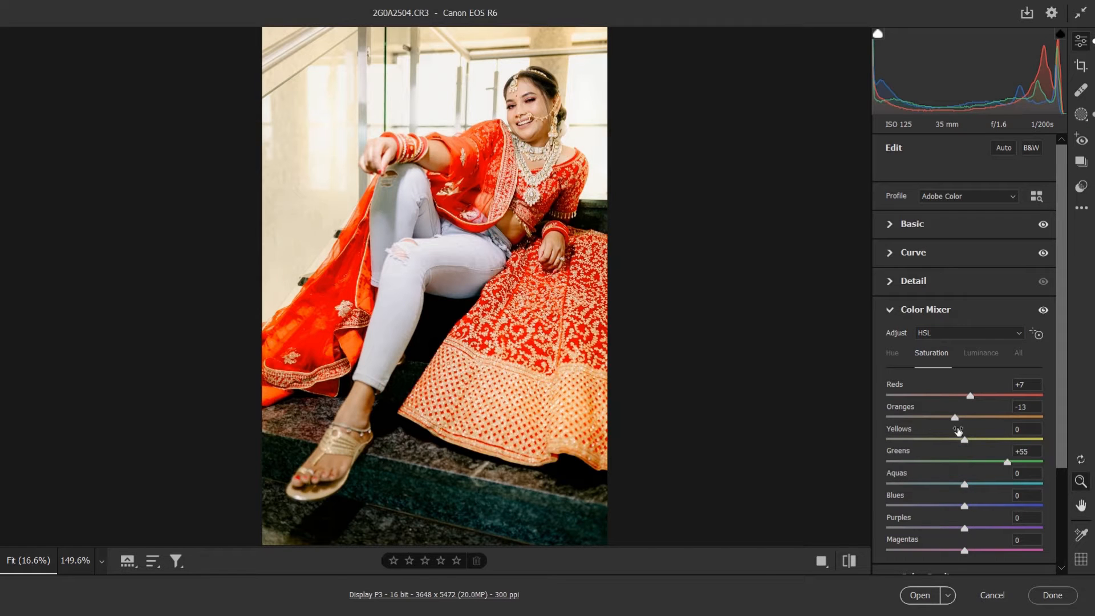
- Increase the blues saturation and set the blues luminance to -35 in the color mixer
click(560, 161)
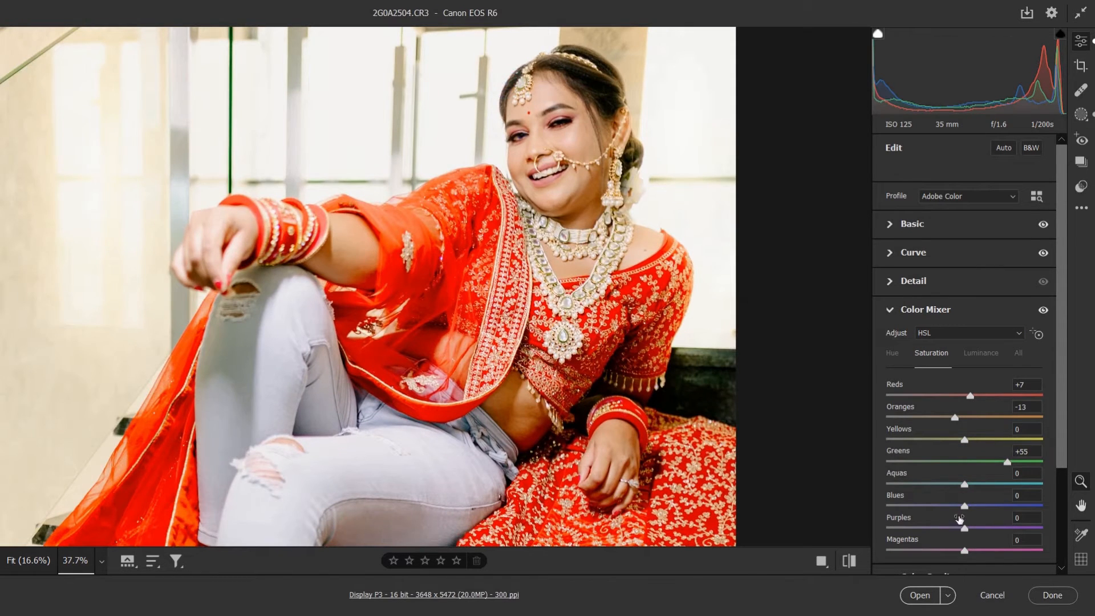
drag(957, 503, 995, 503)
click(980, 353)
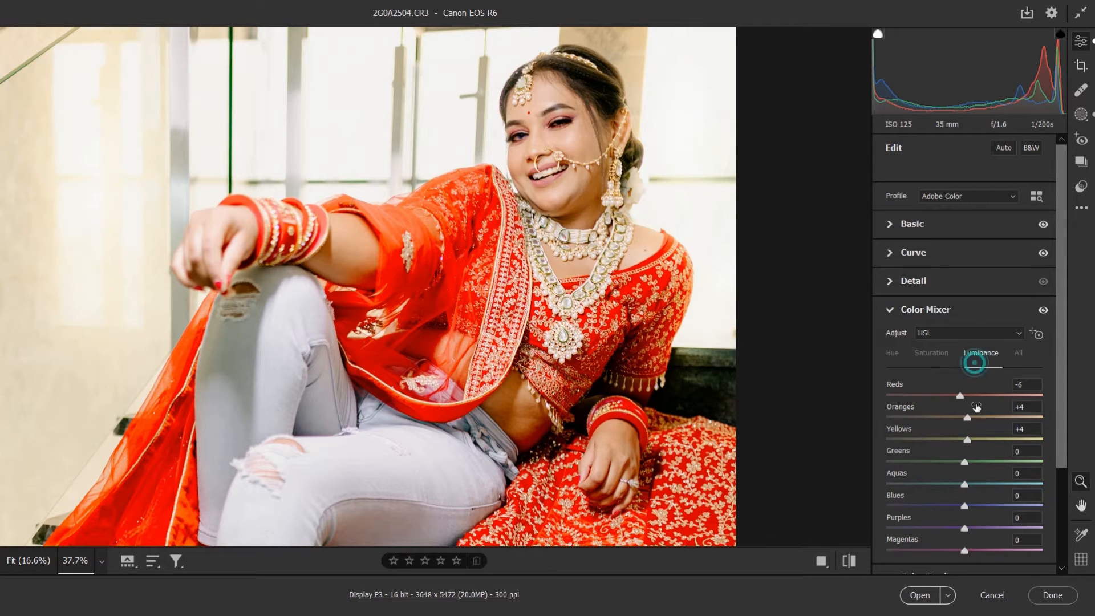
mouse_move(937, 505)
mouse_down()
mouse_move(923, 507)
mouse_move(936, 506)
mouse_up()
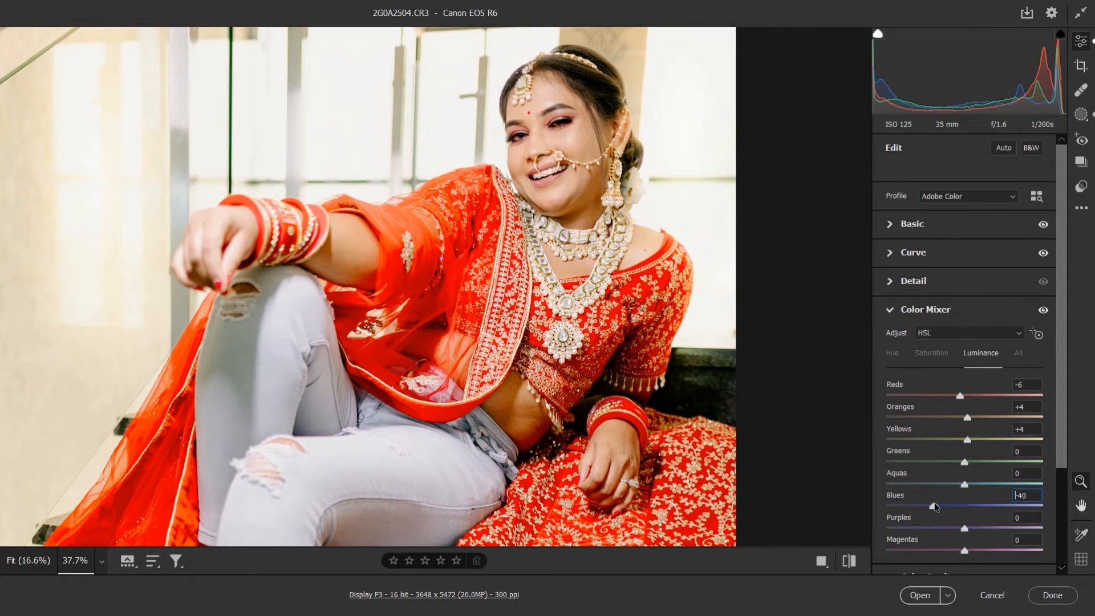
- Set Whites to +8 in the basic tone adjustments
scroll(672, 379, down, 5)
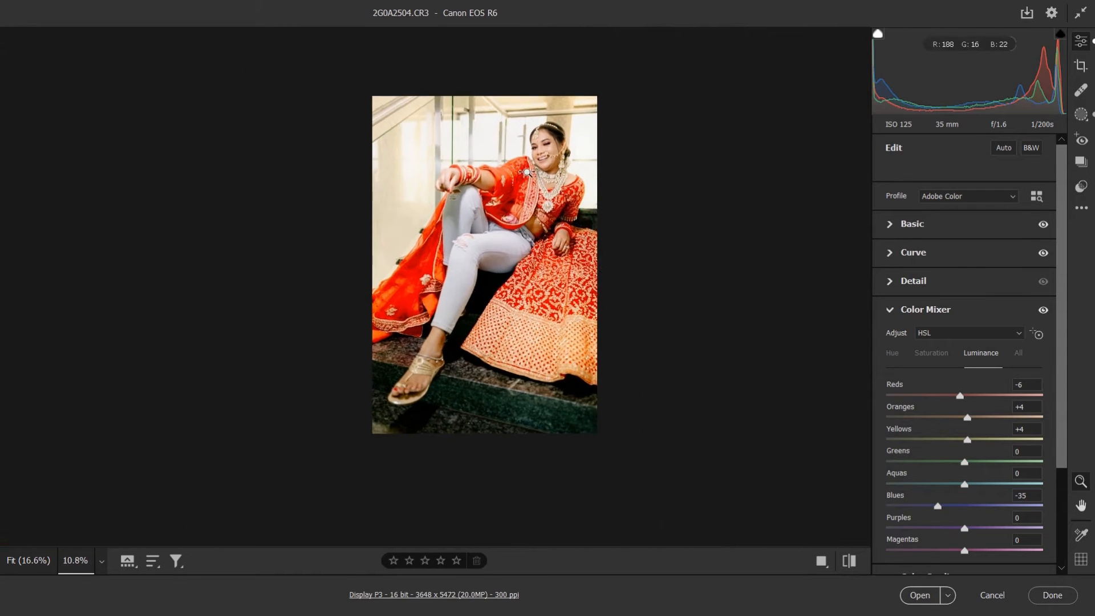
scroll(548, 160, up, 1)
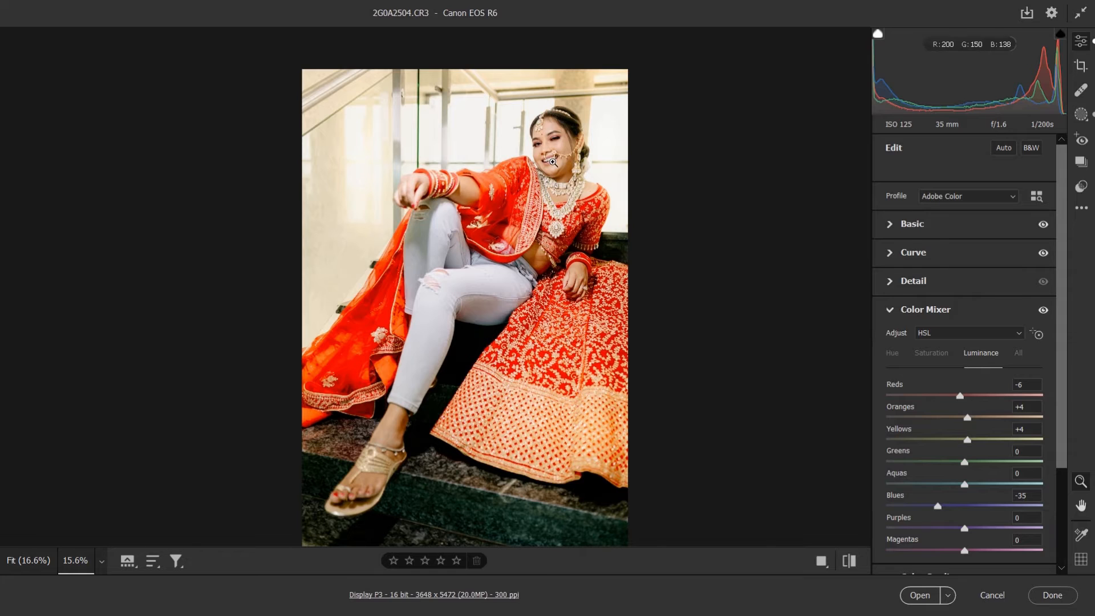
scroll(556, 134, up, 2)
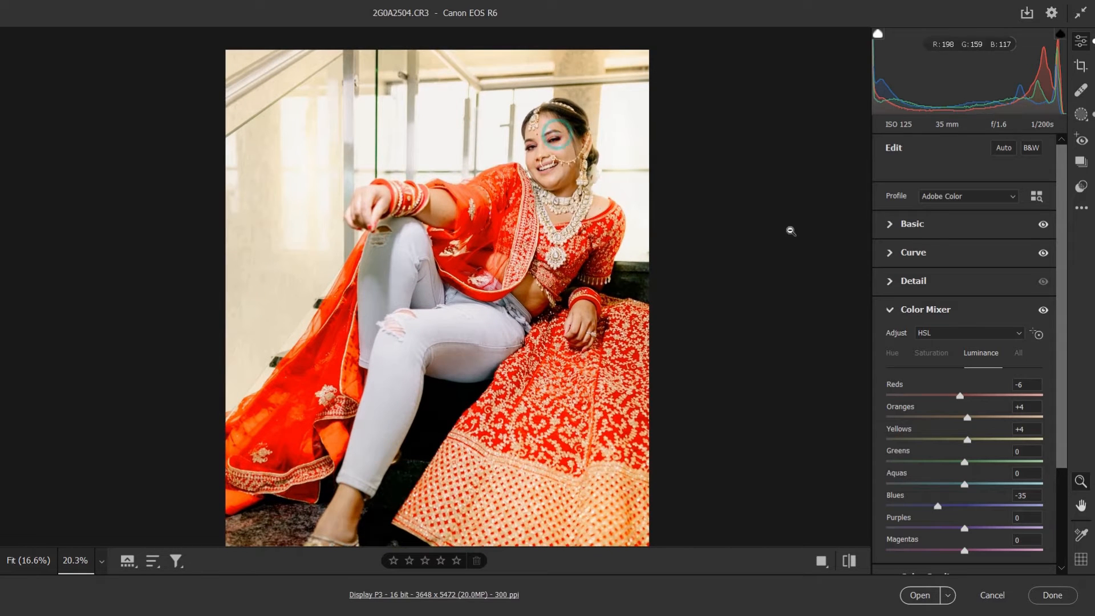
click(948, 217)
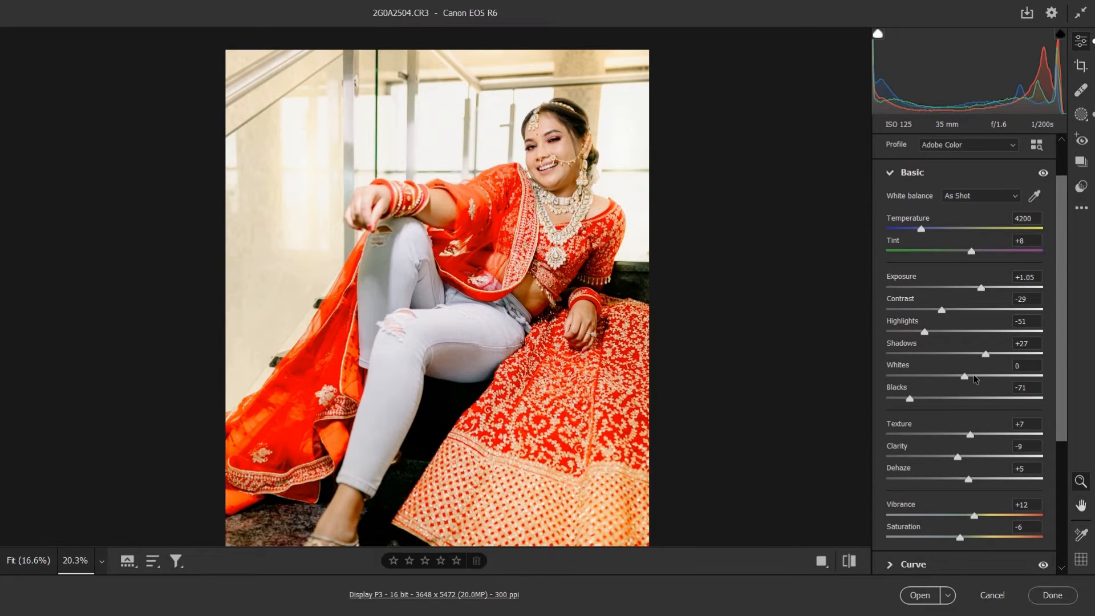
drag(973, 376, 979, 379)
double_click(974, 379)
click(971, 376)
- Open the graded raw photo in the main Photoshop workspace and duplicate its Background layer
click(573, 308)
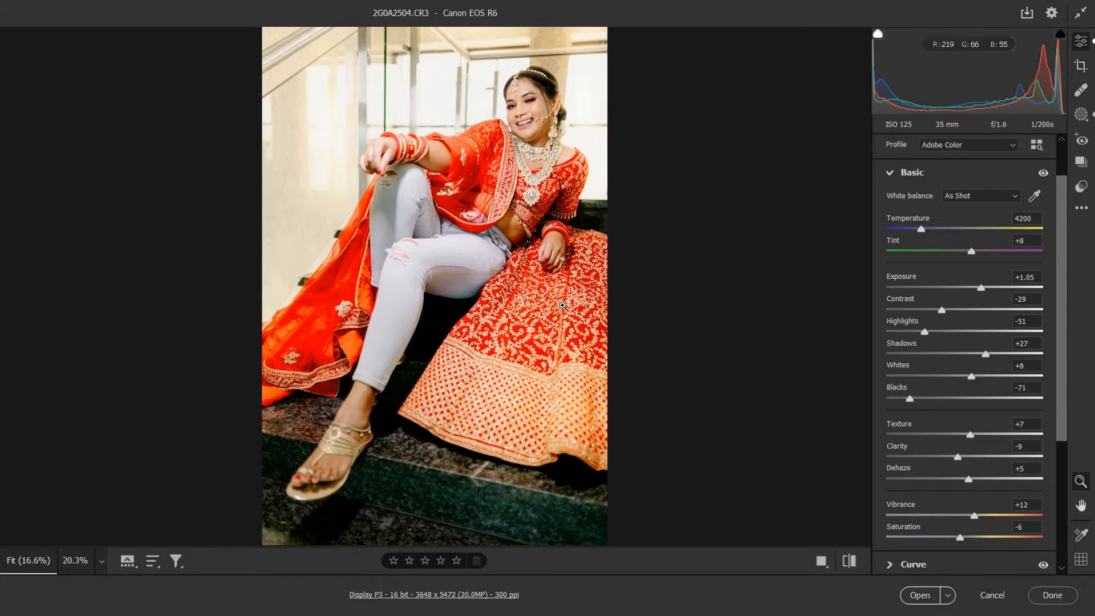
key(Escape)
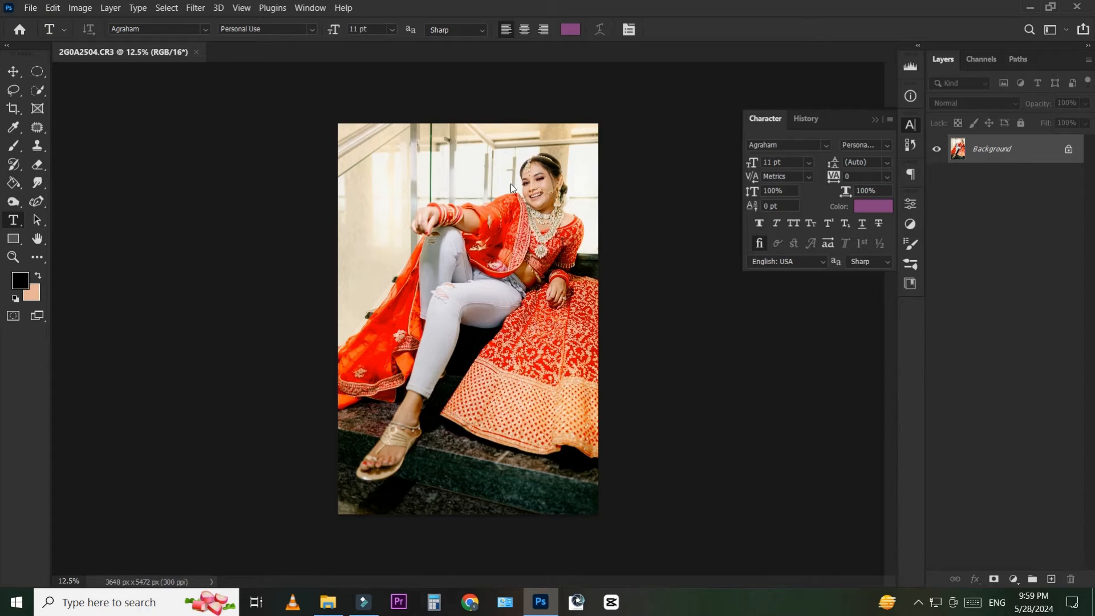
key(ctrl+j)
click(195, 8)
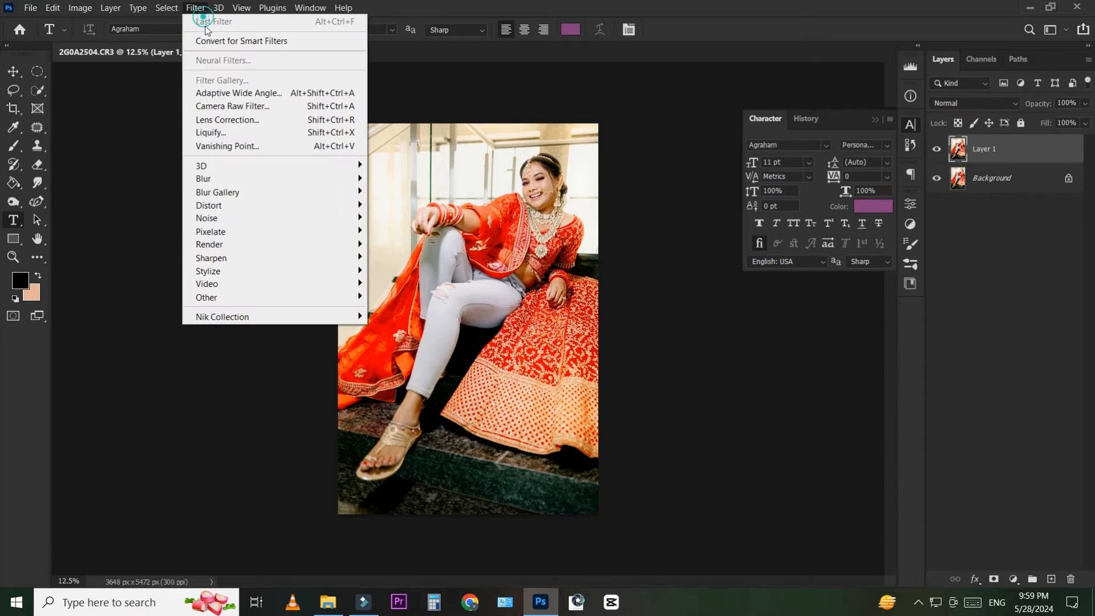
mouse_move(241, 178)
click(406, 243)
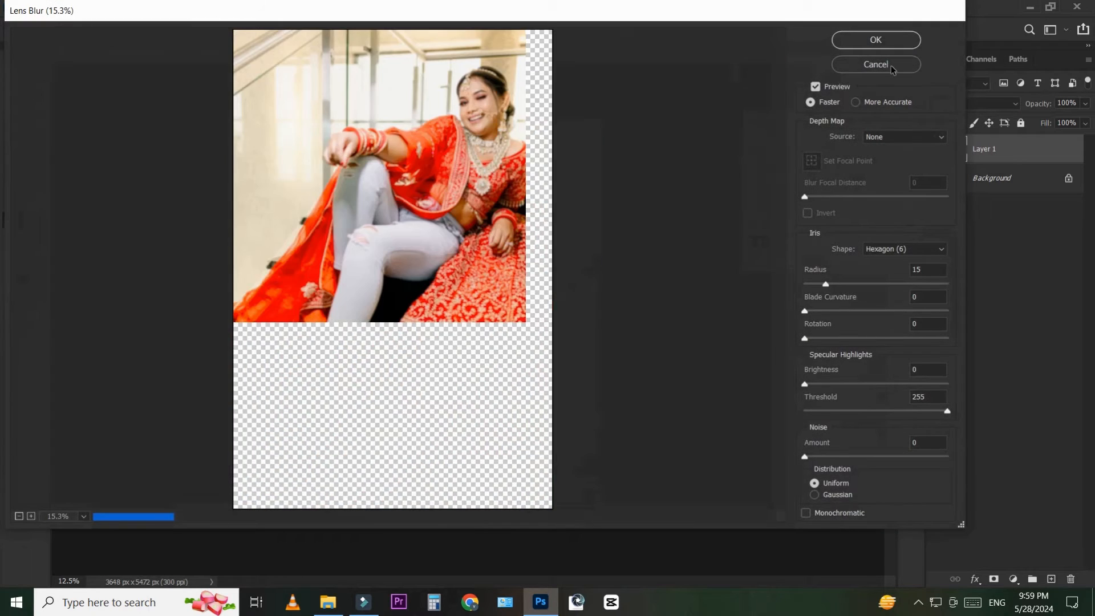
click(892, 71)
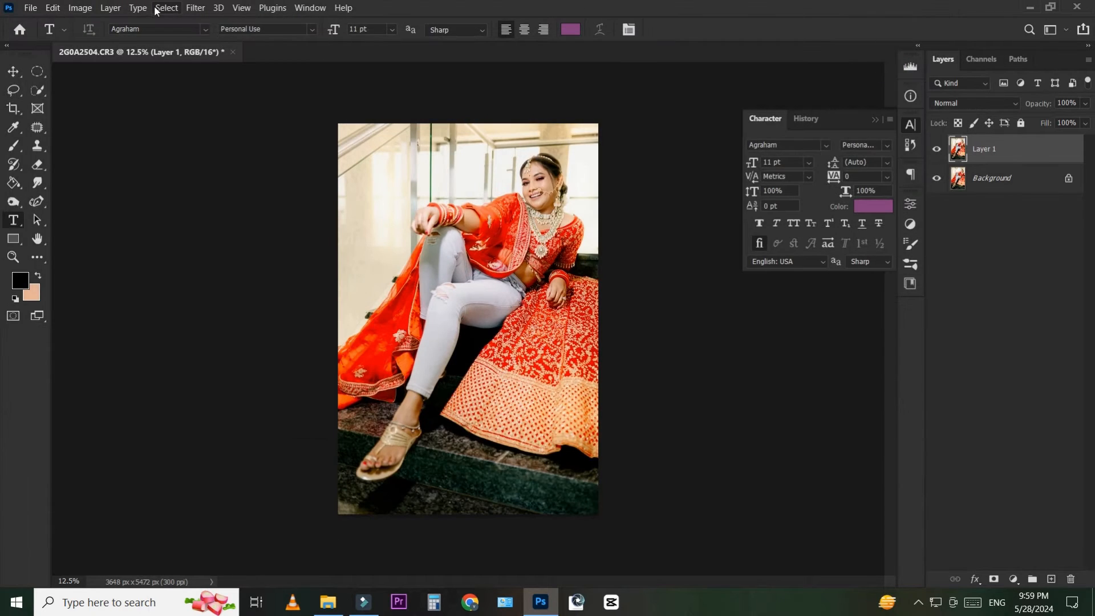
- Apply a Gaussian Blur with a 31.8 pixel radius to the duplicated layer
click(155, 8)
click(171, 8)
click(173, 9)
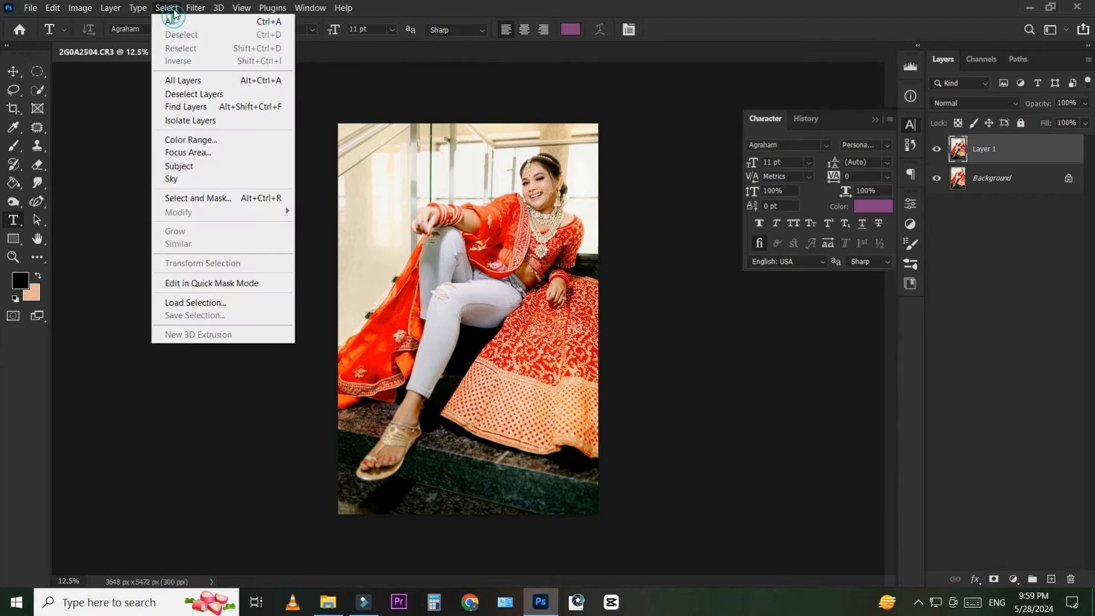
mouse_move(195, 8)
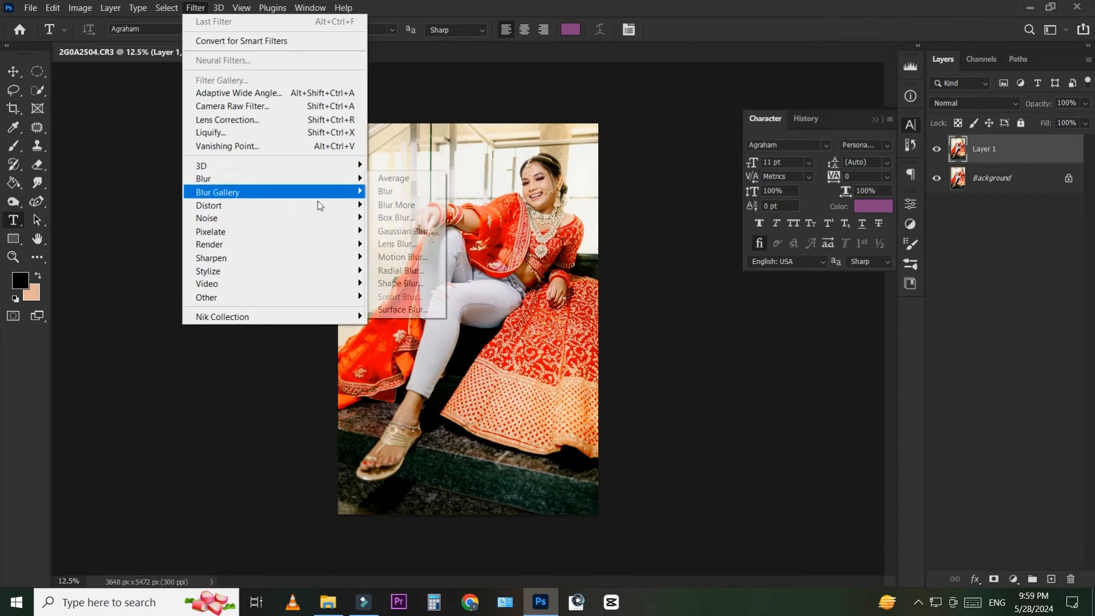
click(402, 231)
drag(574, 283, 576, 283)
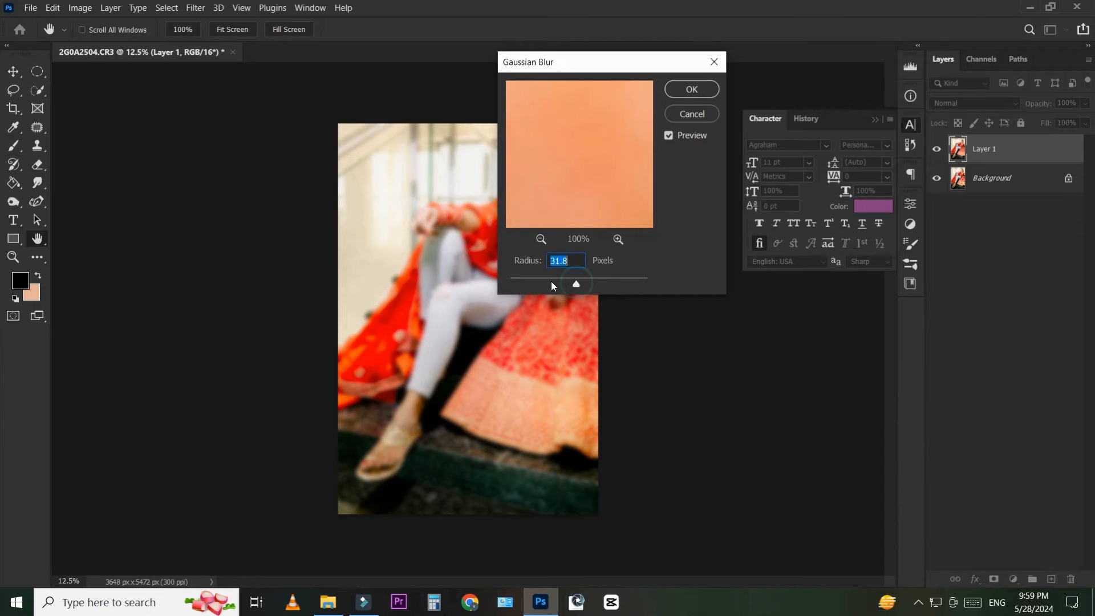
key(Return)
key(t)
- Add a layer mask to the blurred layer and paint black over the bride's face, upper body and hand with a very large soft brush
click(994, 579)
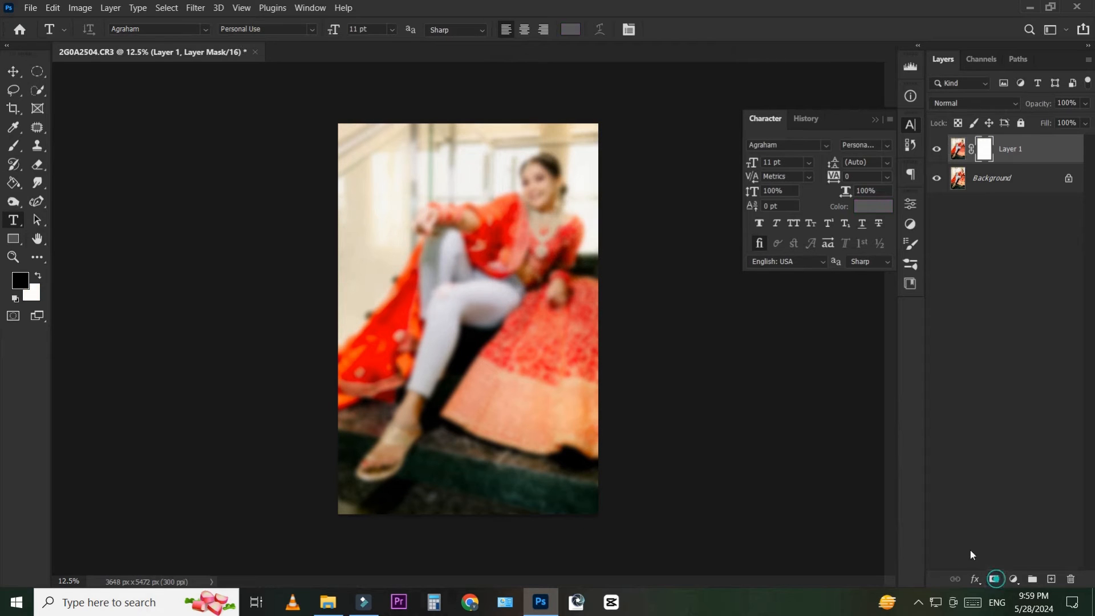
scroll(472, 172, up, 3)
click(13, 146)
scroll(298, 242, down, 3)
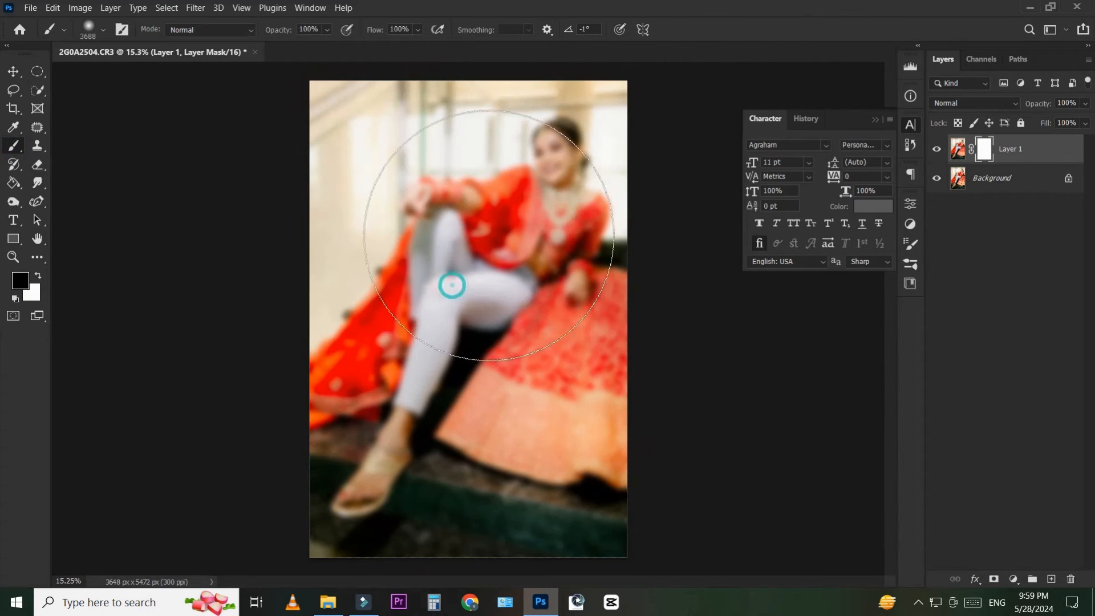
click(462, 258)
click(521, 177)
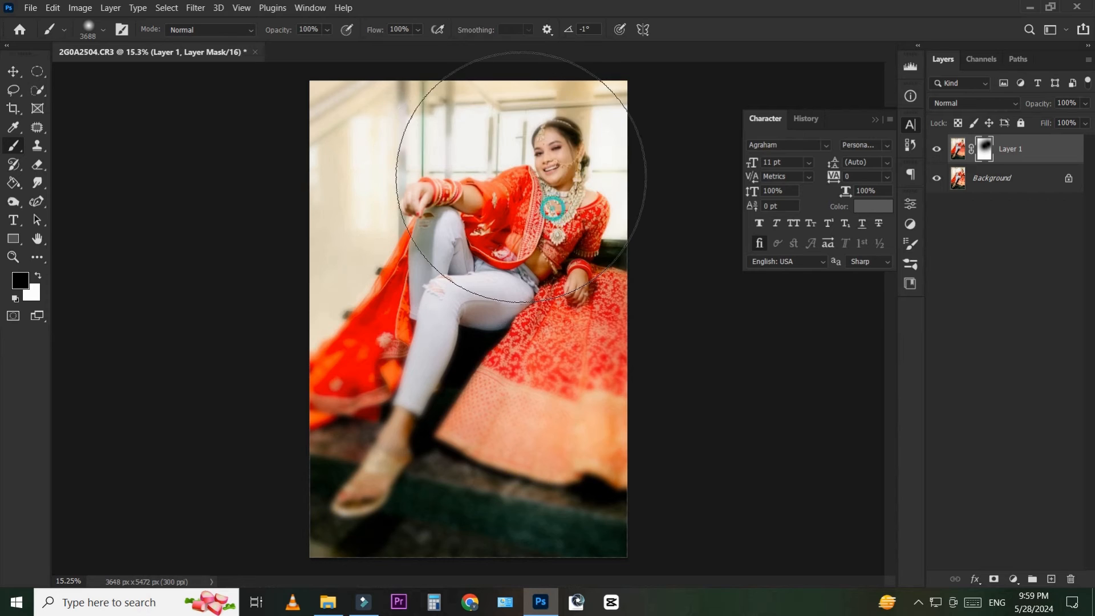
click(469, 195)
click(423, 234)
scroll(352, 394, up, 3)
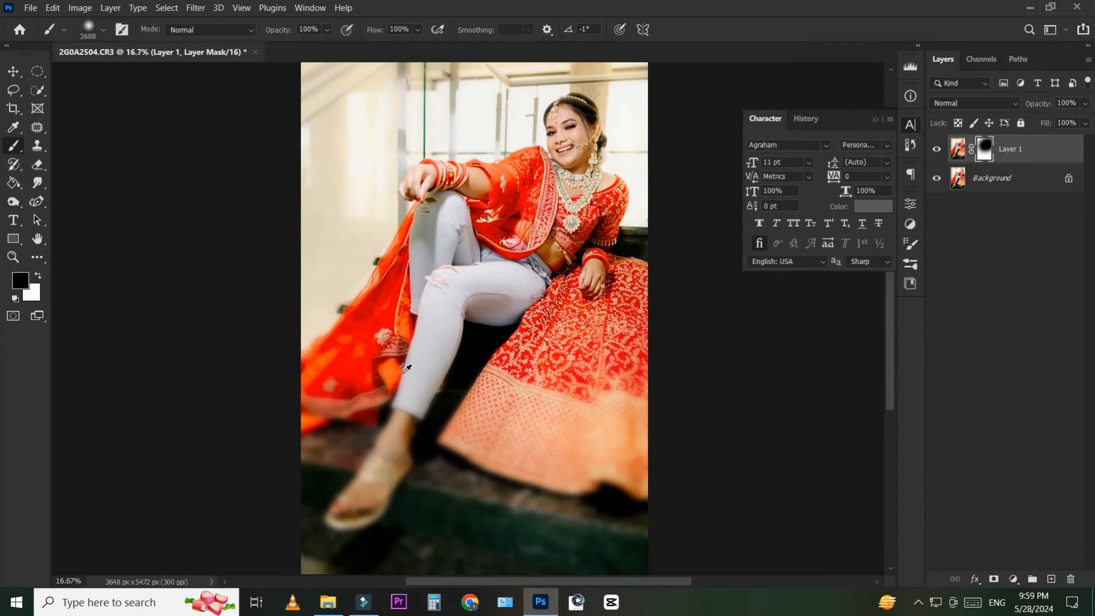
- Lower the blurred layer's opacity to 55% and paint black on its mask over the sandaled foot with a smaller soft brush
click(1086, 103)
drag(1087, 119, 1062, 122)
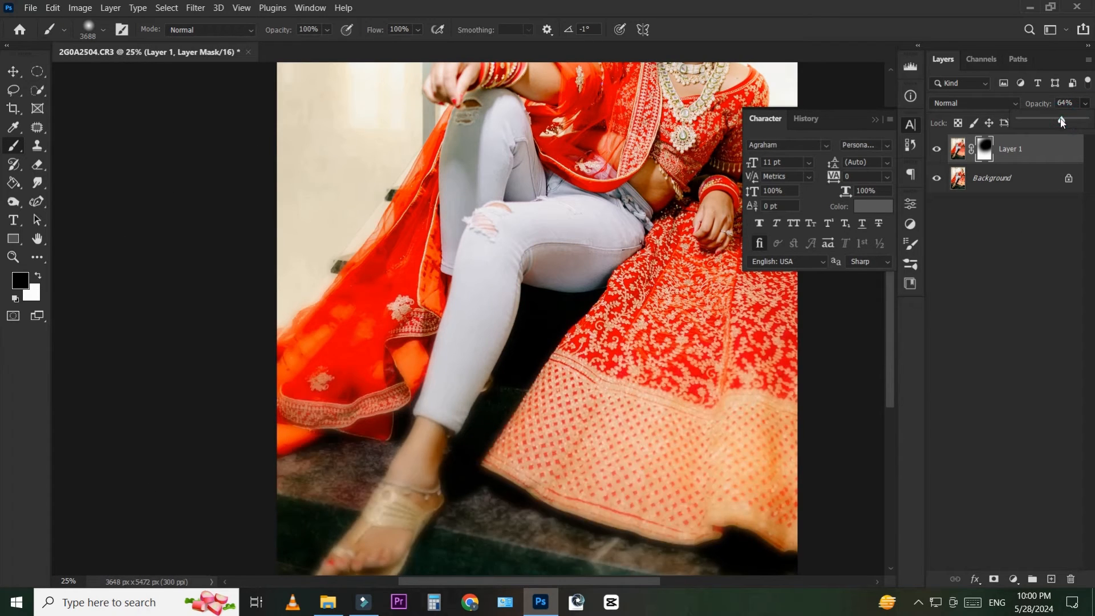
scroll(515, 342, up, 1)
drag(367, 484, 568, 207)
alt+right_click(588, 304)
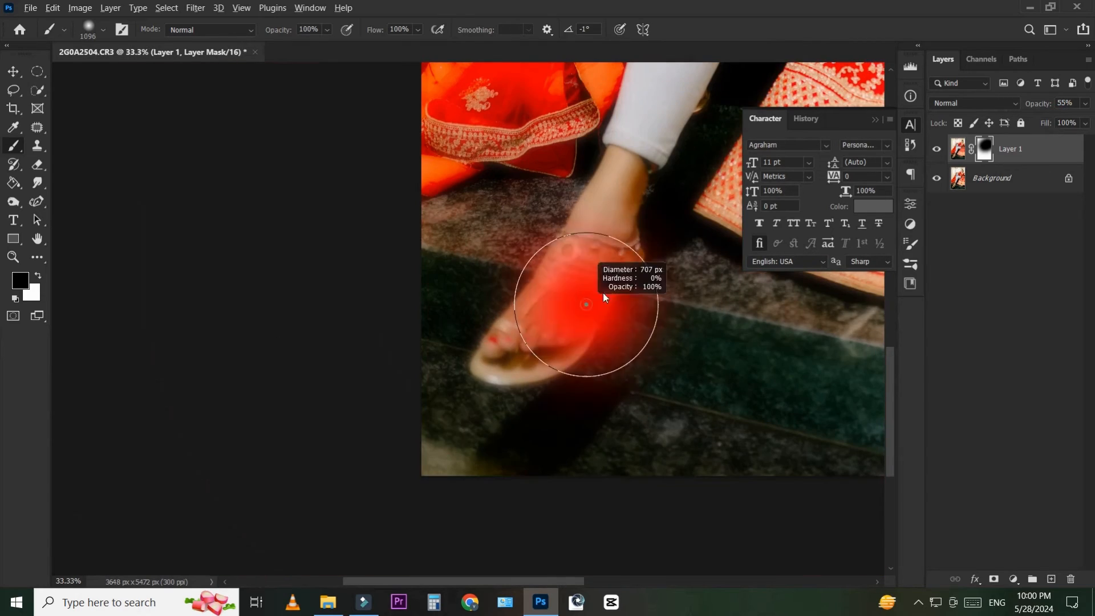
drag(621, 256, 491, 383)
scroll(599, 211, down, 3)
- Paint white on the blur mask over the bright background around the bride's head
scroll(503, 249, up, 5)
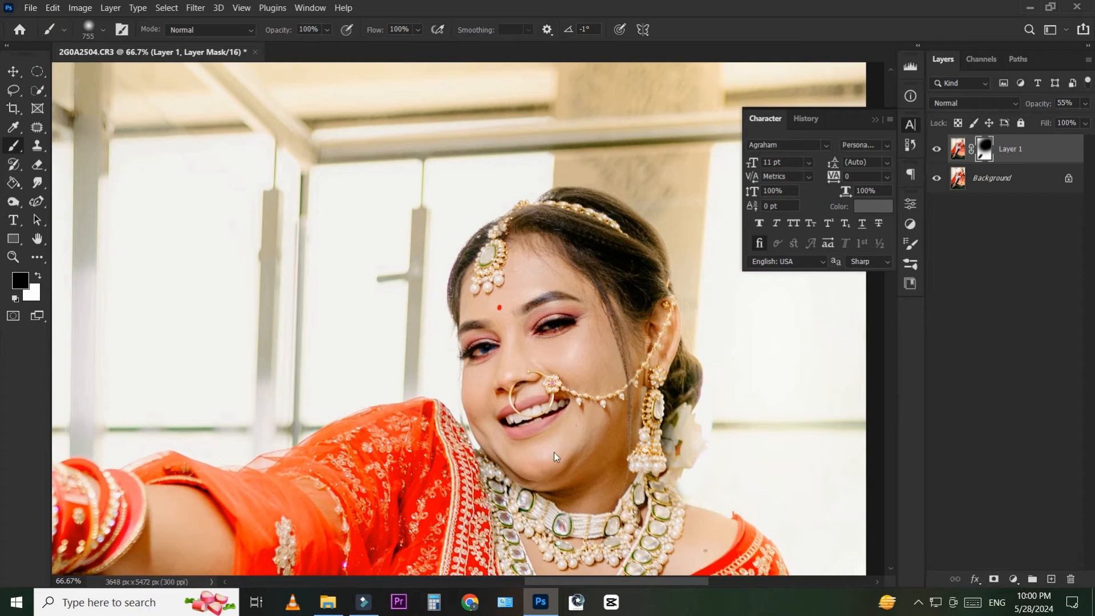
drag(721, 420, 593, 382)
key(x)
mouse_move(615, 256)
mouse_down()
mouse_move(637, 194)
mouse_move(648, 386)
mouse_up()
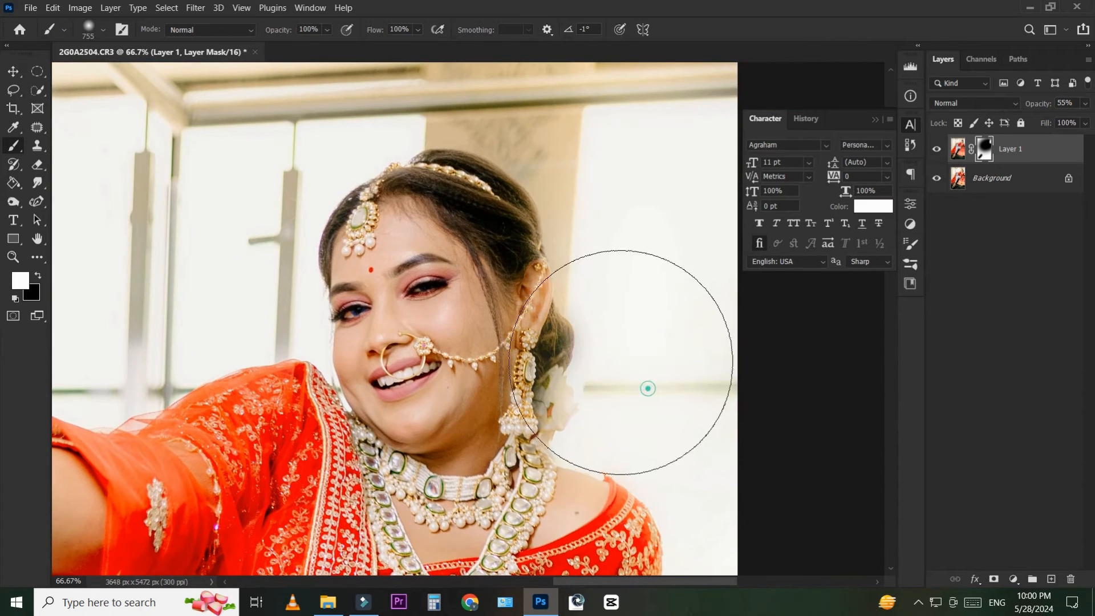
drag(550, 106, 679, 323)
scroll(415, 196, down, 3)
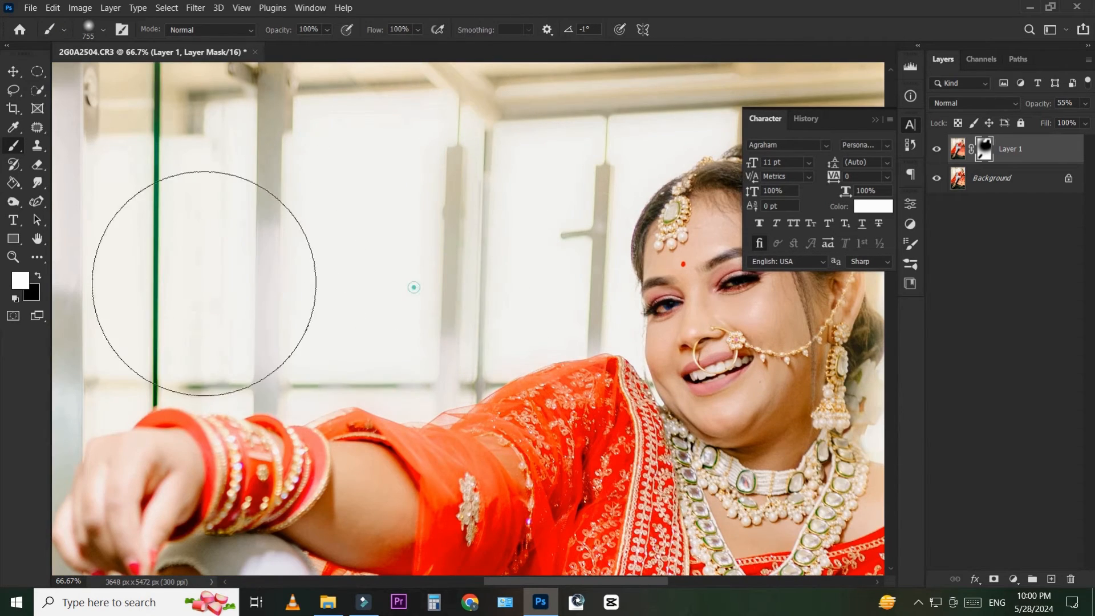
- Touch up the blur mask with black near the bride's arm and paint white over the wall beside the raised knee
key(x)
drag(400, 329, 424, 252)
scroll(425, 251, up, 2)
key(x)
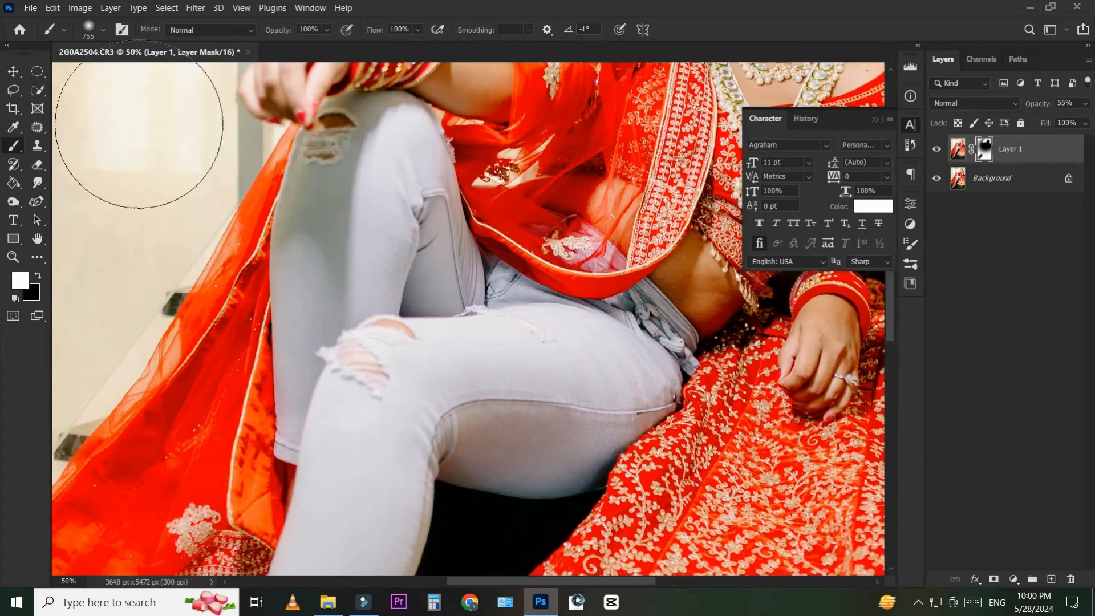
drag(123, 103, 66, 399)
- Paint white on the blur mask along the photo's right edge beside the elbow and skirt, using an enlarged soft brush
scroll(331, 254, down, 2)
drag(736, 269, 407, 267)
drag(380, 285, 417, 288)
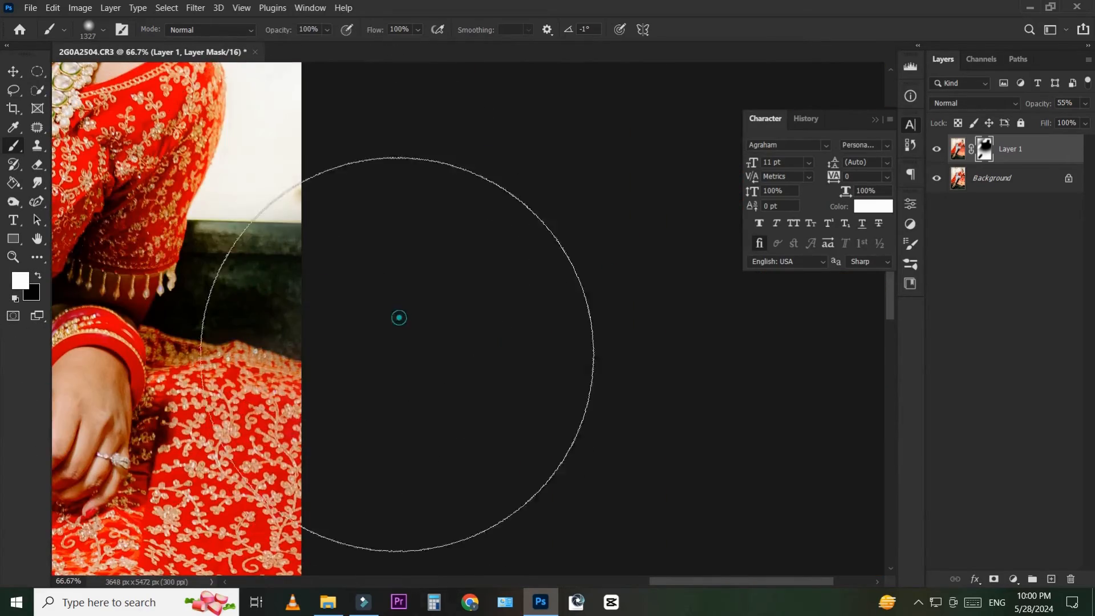
scroll(399, 354, down, 1)
drag(450, 330, 656, 9)
scroll(722, 384, down, 1)
mouse_move(796, 283)
mouse_down()
mouse_move(787, 293)
mouse_move(814, 336)
mouse_up()
scroll(421, 365, down, 1)
scroll(422, 171, up, 3)
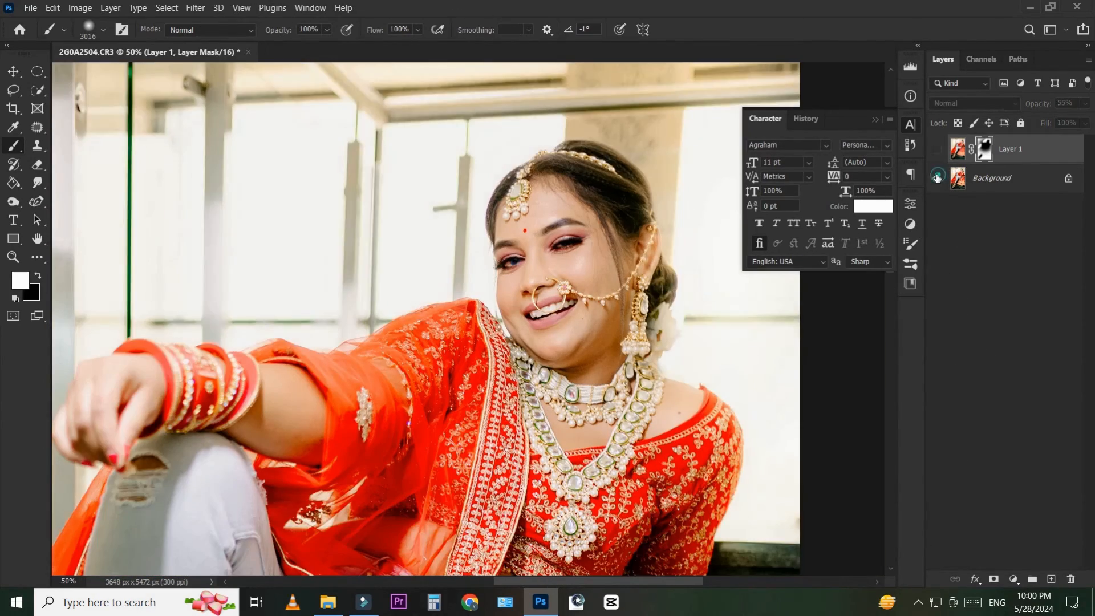
- Reduce the soft brush to 450 px and paint black on the blur mask around the face and neck
drag(610, 283, 522, 298)
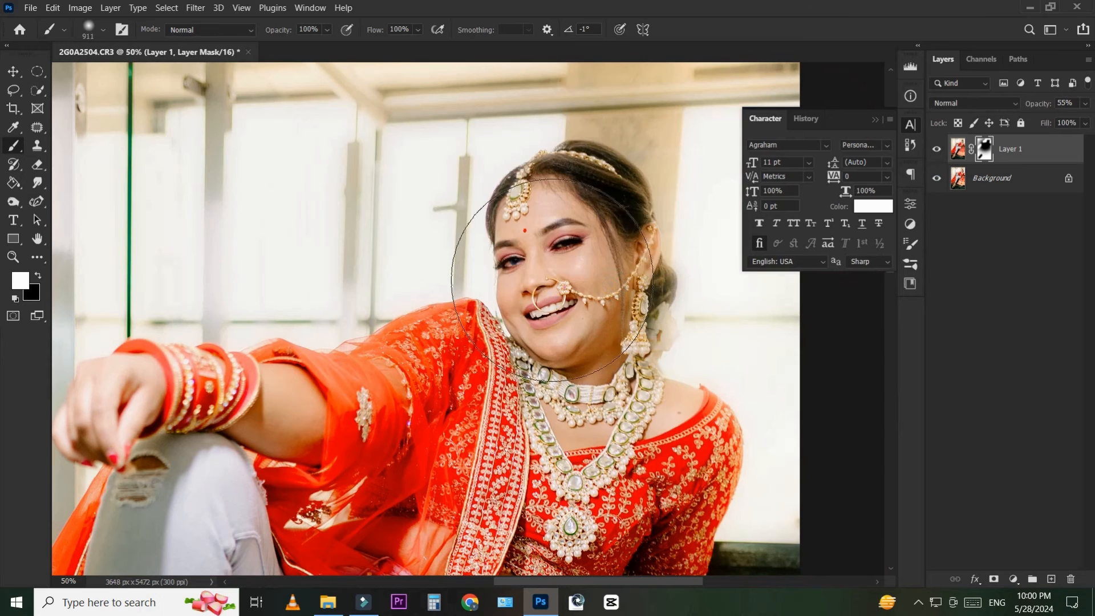
drag(606, 294, 559, 288)
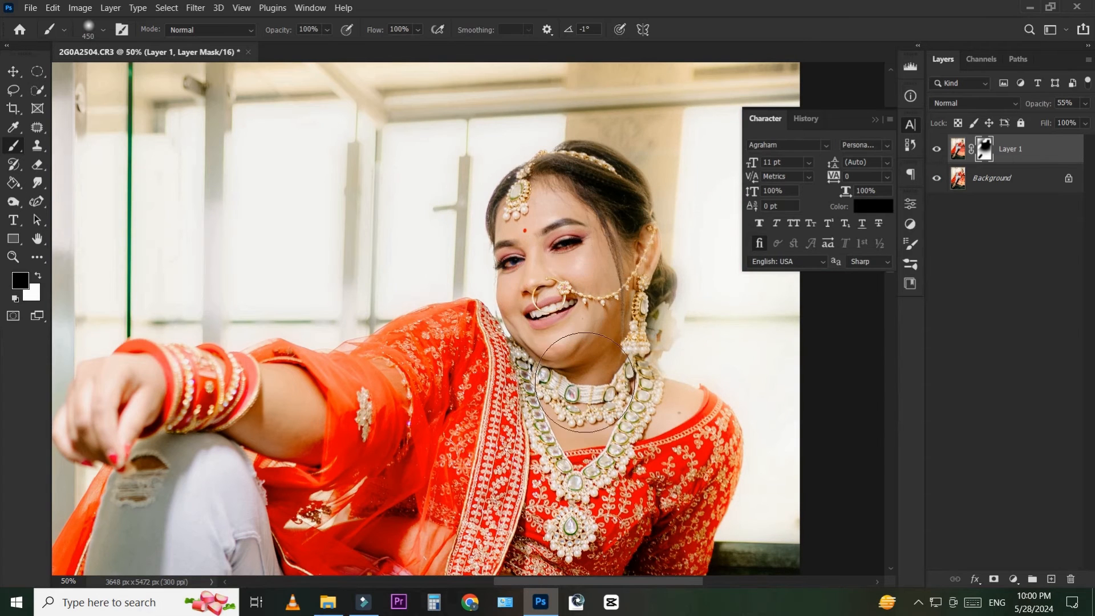
scroll(569, 343, down, 4)
- Stamp all visible layers into a new top layer and apply the Add Noise filter to it
key(ctrl+alt+shift+e)
scroll(485, 203, up, 1)
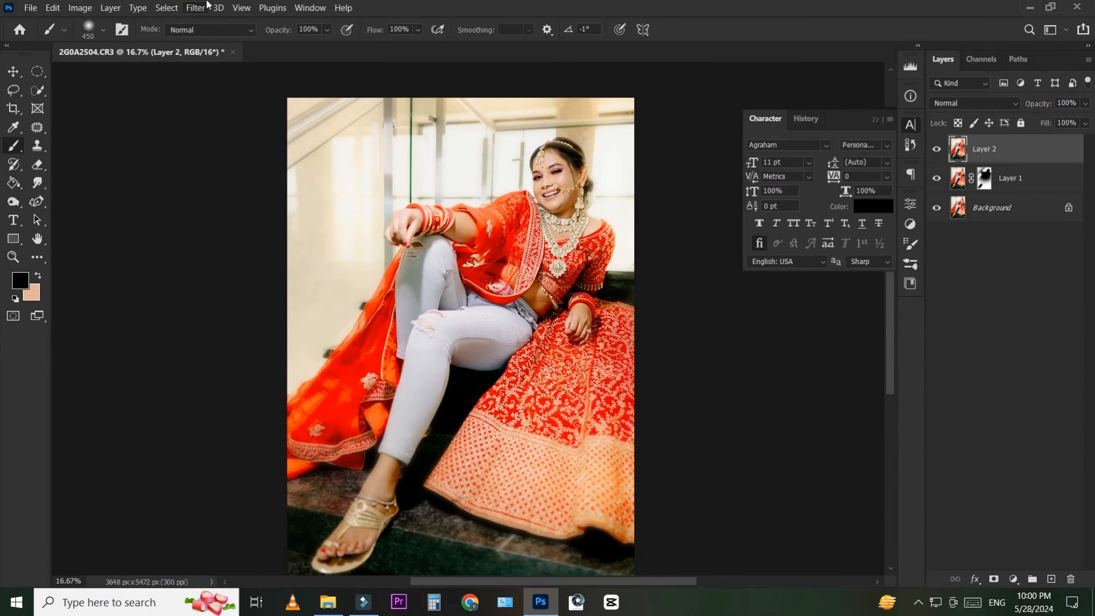
click(206, 7)
click(220, 218)
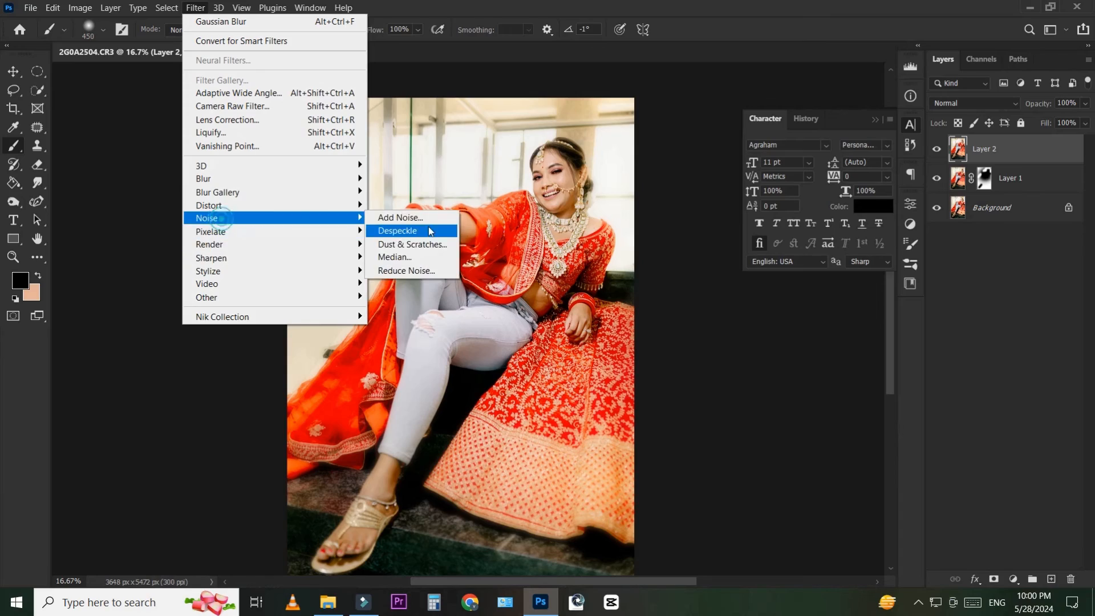
click(400, 217)
key(Return)
key(b)
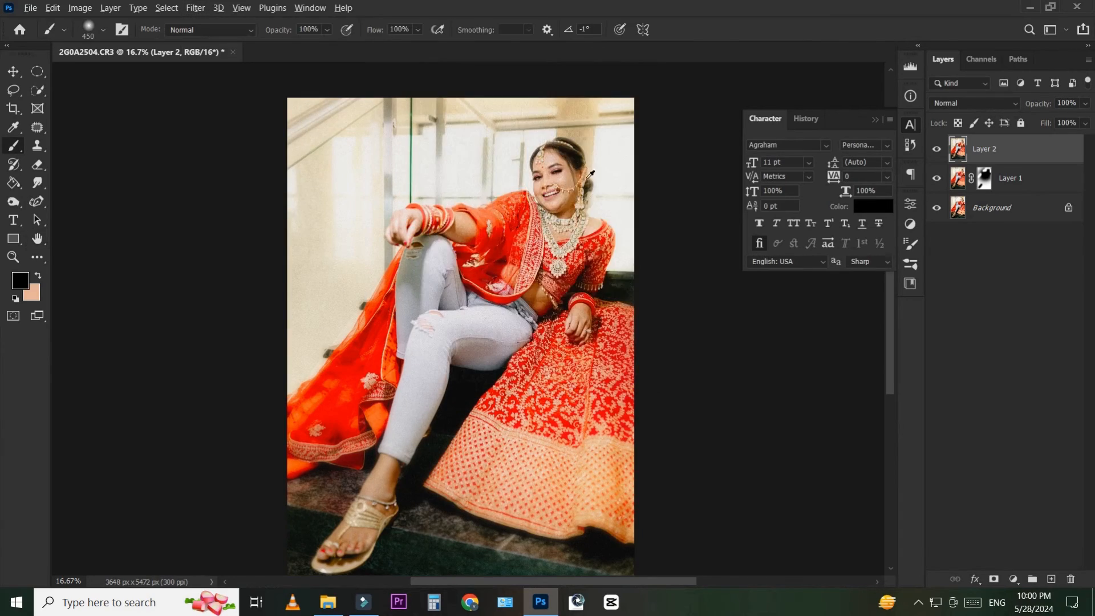
- Add a layer mask to the top noise layer
scroll(541, 156, up, 4)
click(995, 580)
scroll(514, 330, down, 2)
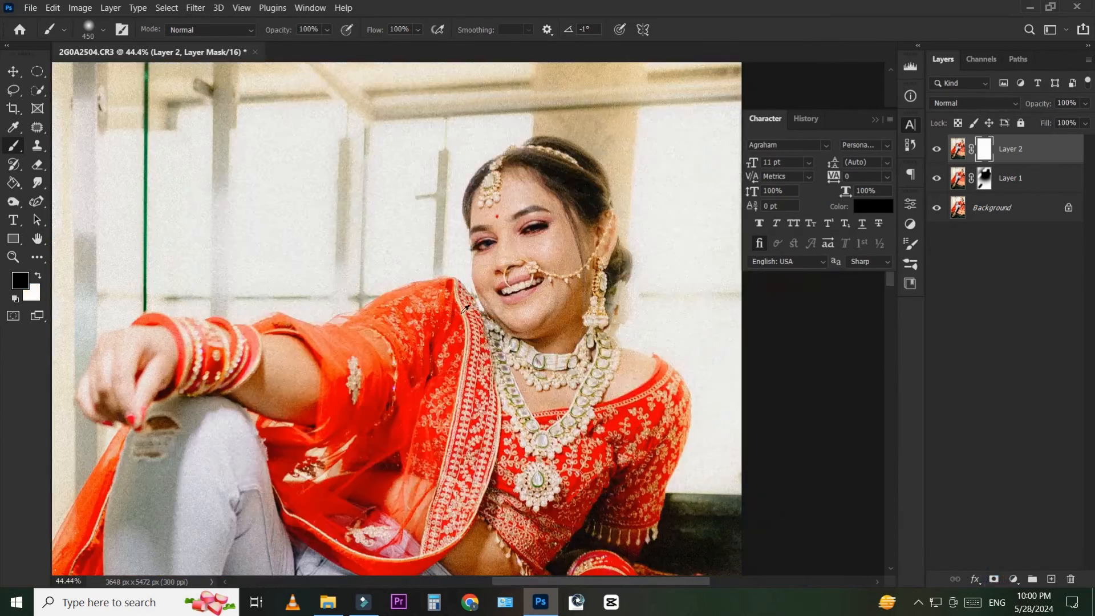
- Enlarge the soft brush to about 1693 px and paint black on the noise layer's mask around the face
scroll(349, 383, down, 3)
drag(296, 391, 320, 399)
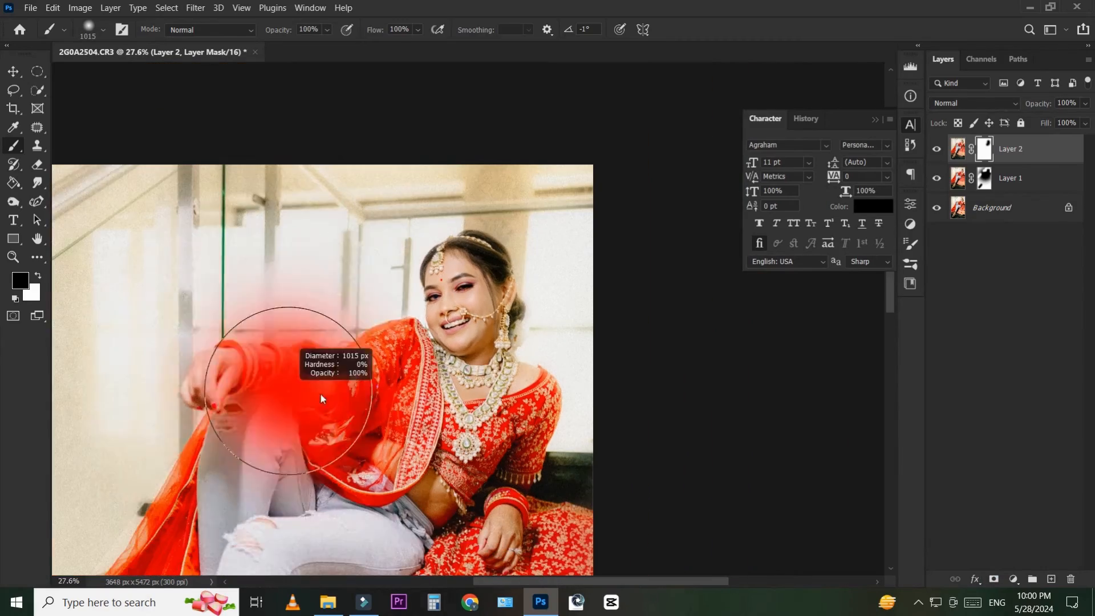
click(292, 414)
scroll(458, 300, up, 4)
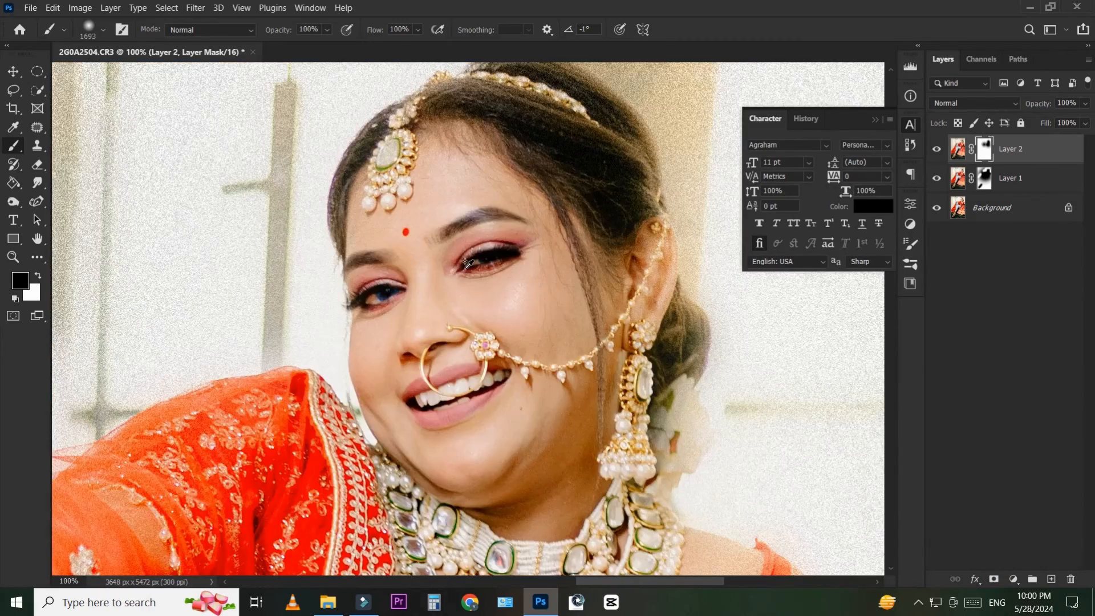
- Soften the noise mask around the face with a large white brush at 40% opacity, and return to black at 175 px
scroll(467, 263, down, 3)
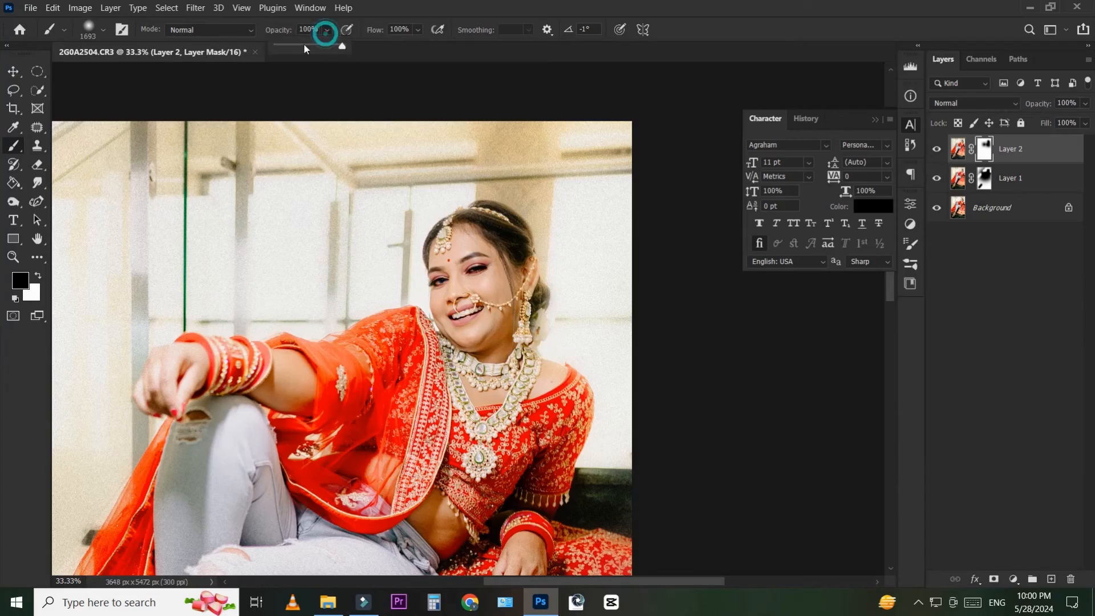
key(x)
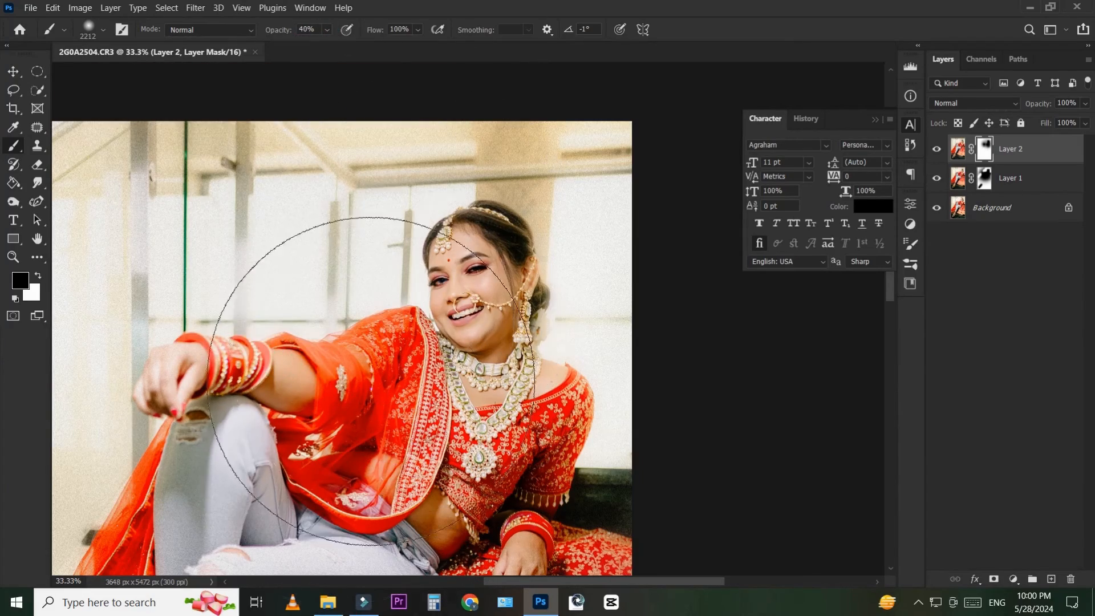
scroll(440, 384, up, 4)
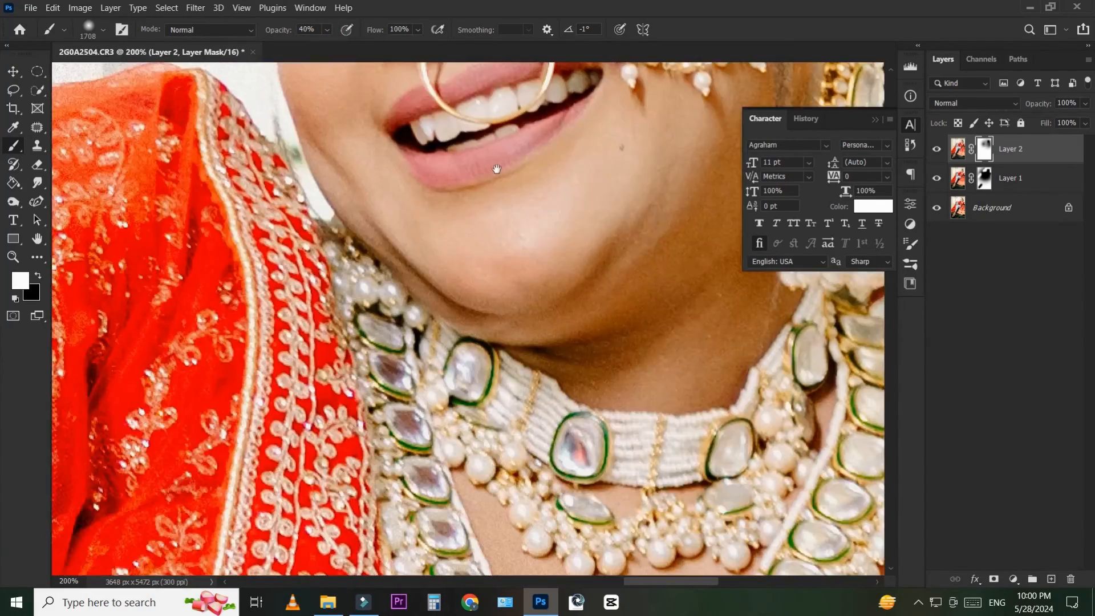
key(x)
scroll(305, 389, down, 3)
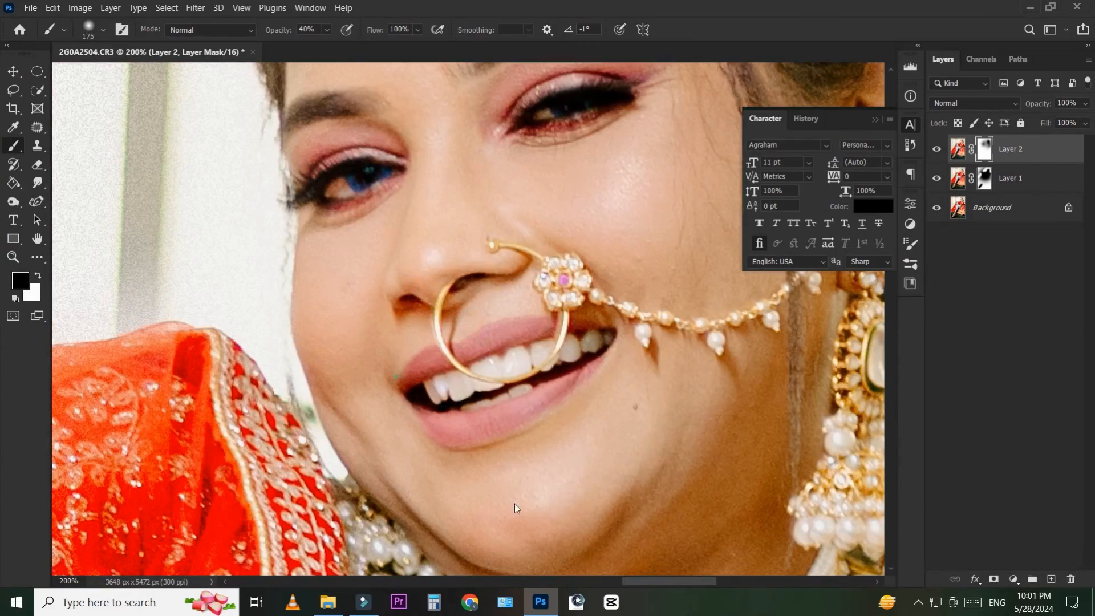
- Examine the grain on the bangled hand, midriff, jeans and skirt up close, and check the full portrait
scroll(570, 239, down, 3)
drag(131, 428, 544, 277)
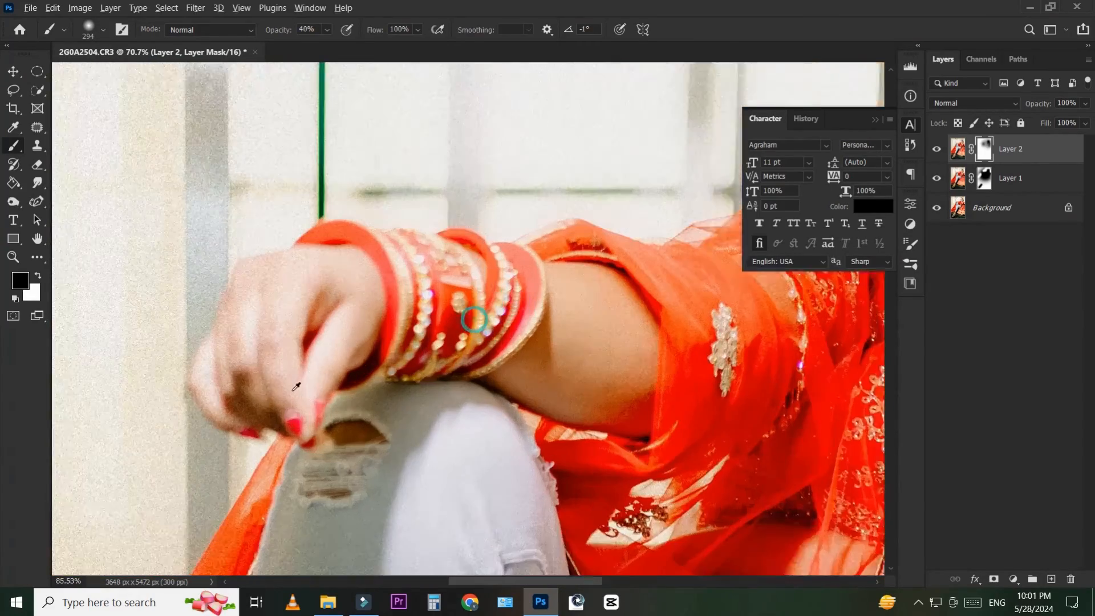
scroll(298, 384, up, 2)
scroll(671, 345, down, 3)
drag(799, 436, 616, 285)
scroll(616, 285, up, 3)
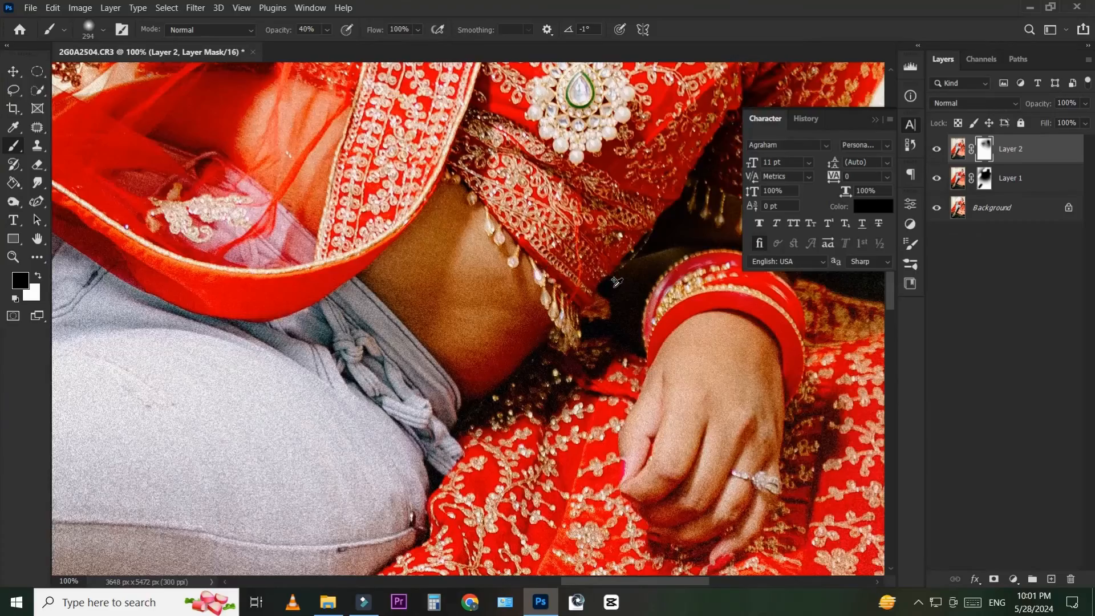
scroll(616, 296, down, 2)
drag(573, 92, 614, 361)
scroll(613, 239, down, 5)
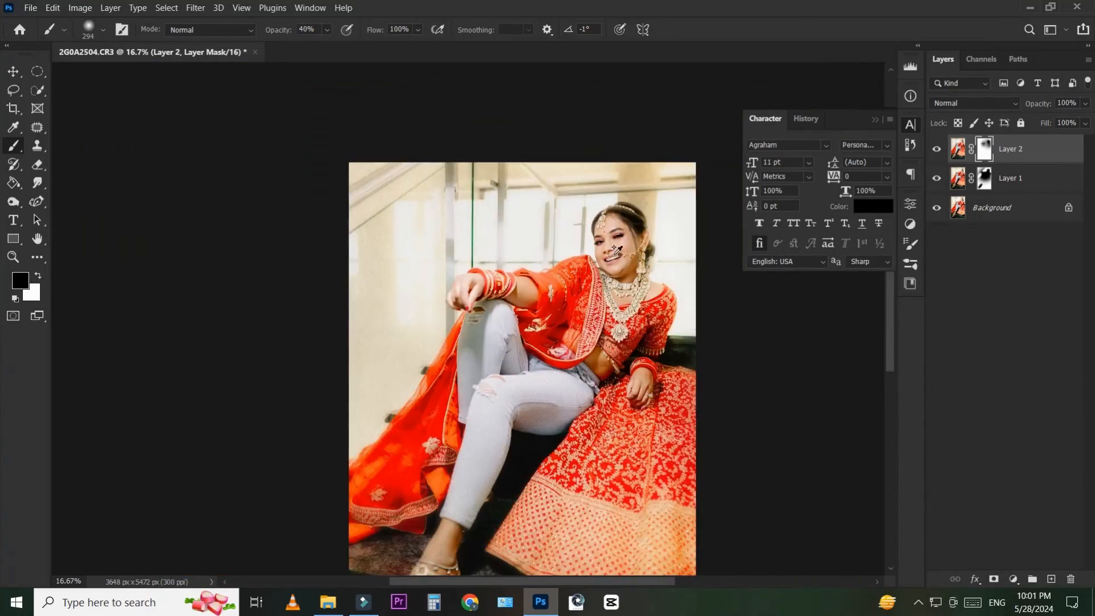